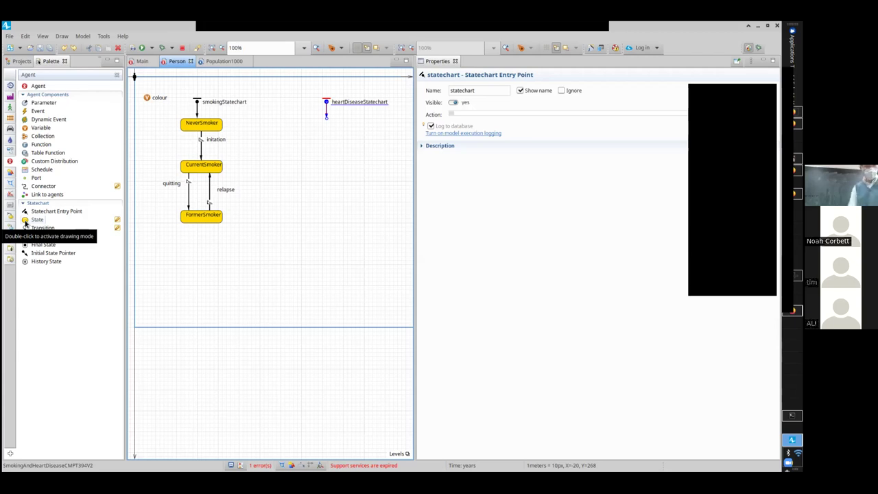
# Add a state named HealthyHeart directly below the heartDiseaseStatechart entry point
pyautogui.moveTo(26, 223); pyautogui.dragTo(304, 120)
pyautogui.write('NoHeartDisease')
pyautogui.hotkey('ctrl', 'a')
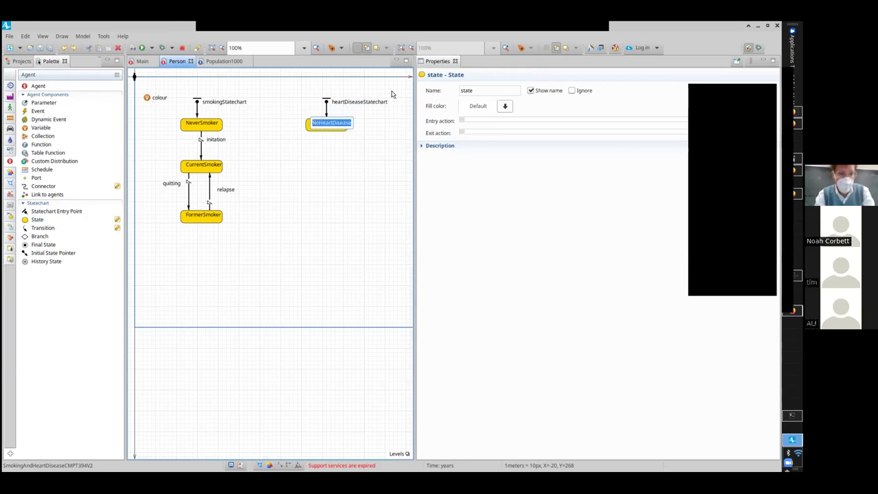
pyautogui.write('Healthy')
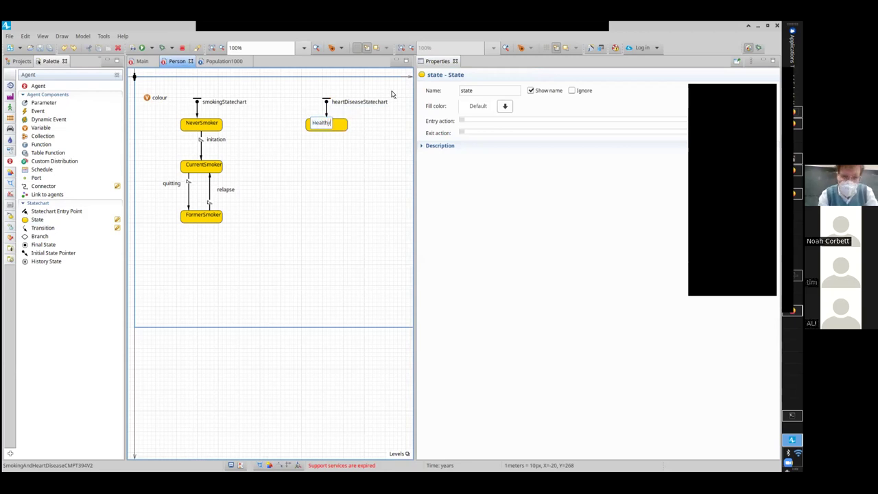
pyautogui.write('Heart')
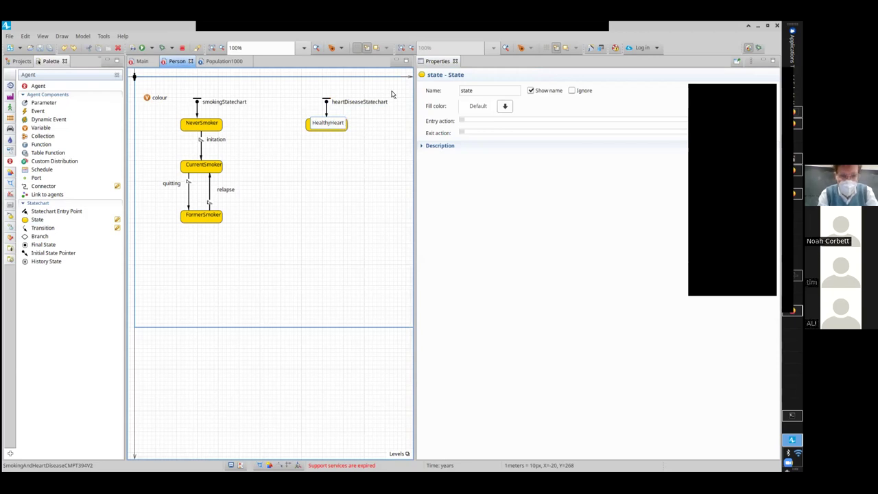
pyautogui.press('Return')
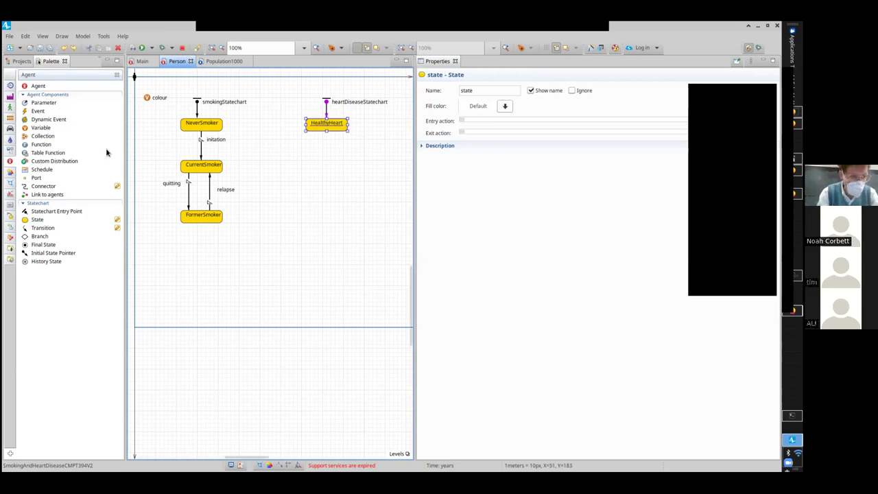
# Add a second state named HeartDisease below HealthyHeart in the heart disease statechart
pyautogui.moveTo(31, 220); pyautogui.dragTo(307, 169)
pyautogui.write('HeretN')
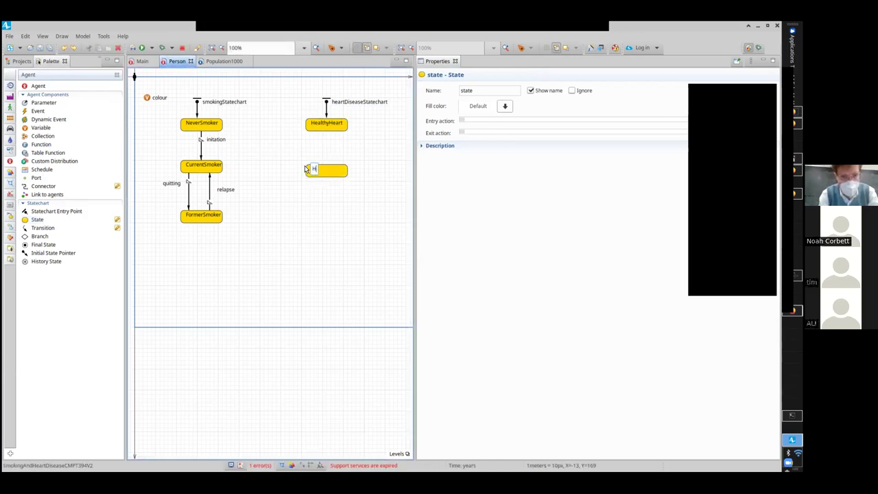
pyautogui.write('isease')
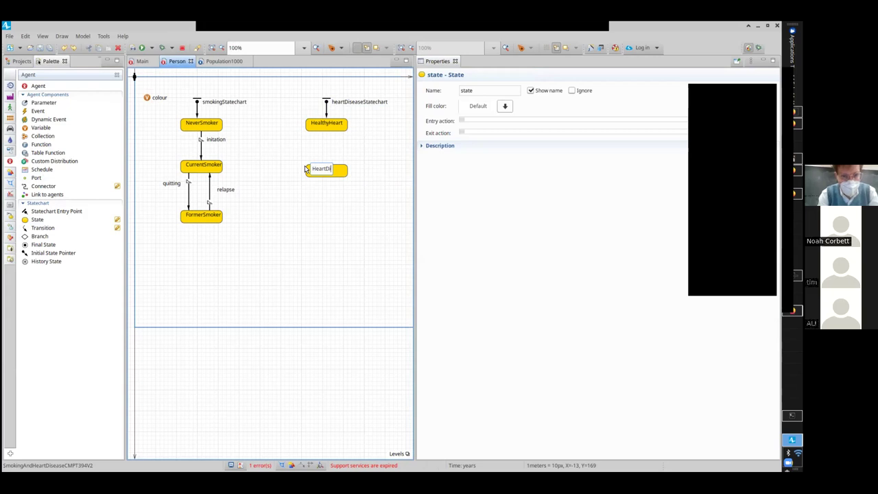
pyautogui.press('Return')
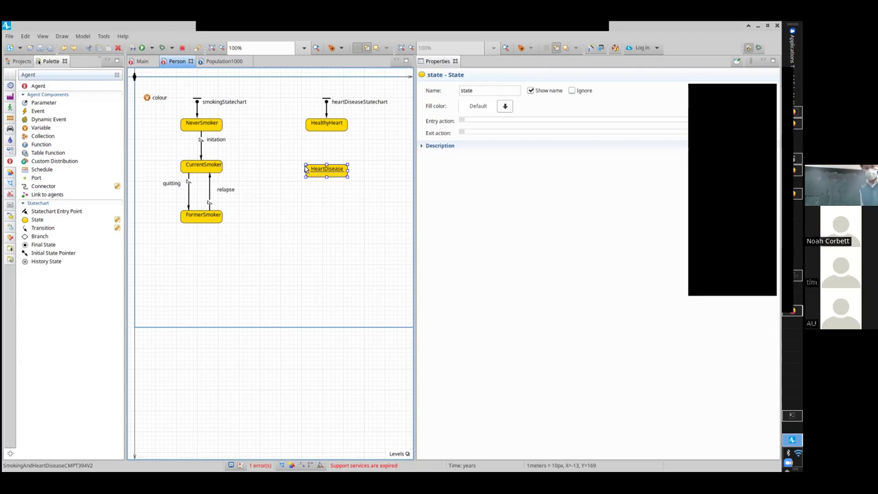
# Draw a transition from the HealthyHeart state to the HeartDisease state
pyautogui.doubleClick(29, 231)
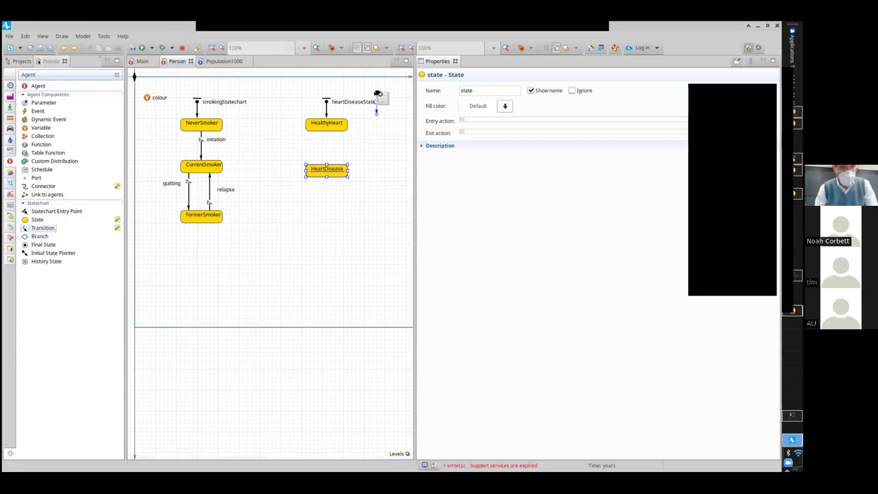
pyautogui.click(324, 129)
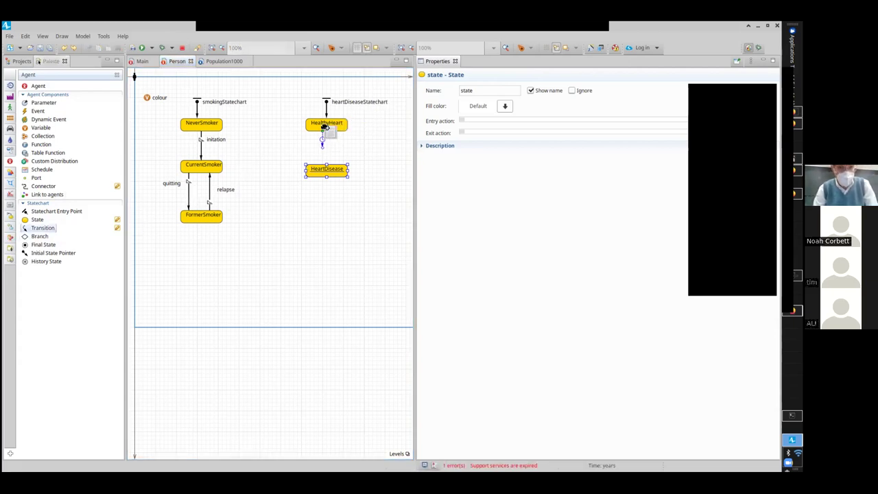
pyautogui.click(327, 165)
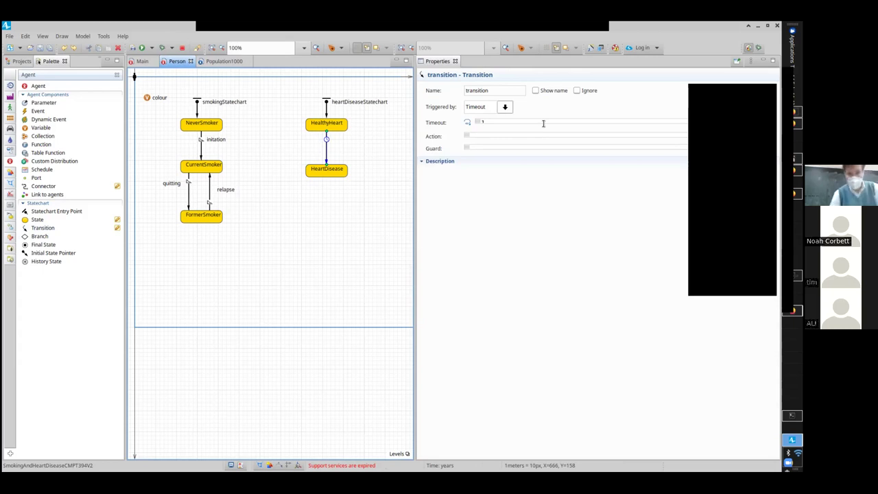
# Open the properties of the SmokingAndHeartDiseaseCMPT394V2 model to check its time units
pyautogui.click(496, 122)
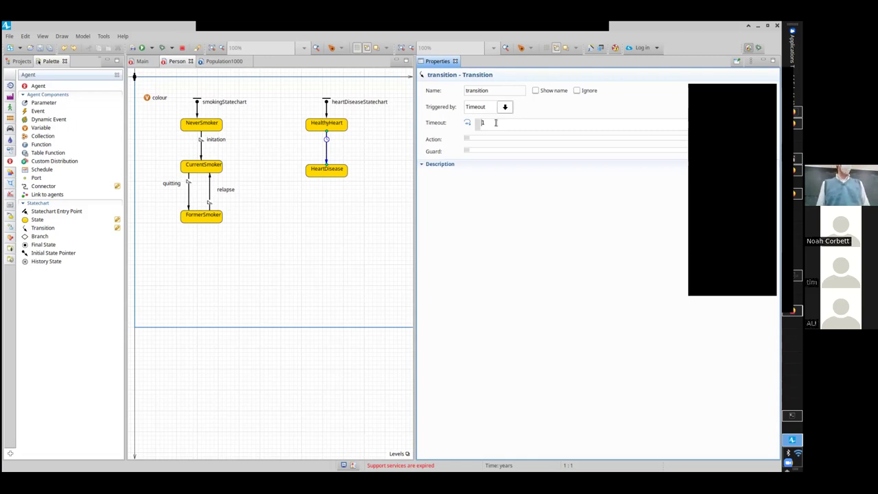
pyautogui.click(20, 61)
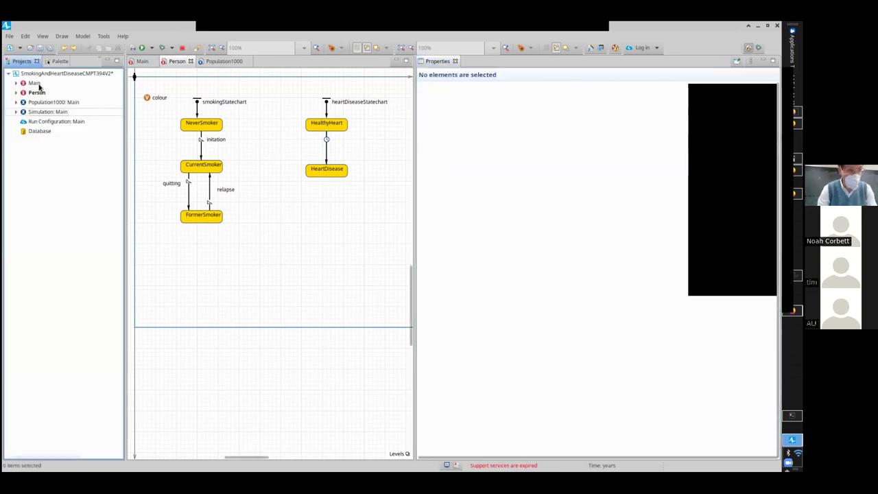
pyautogui.click(40, 74)
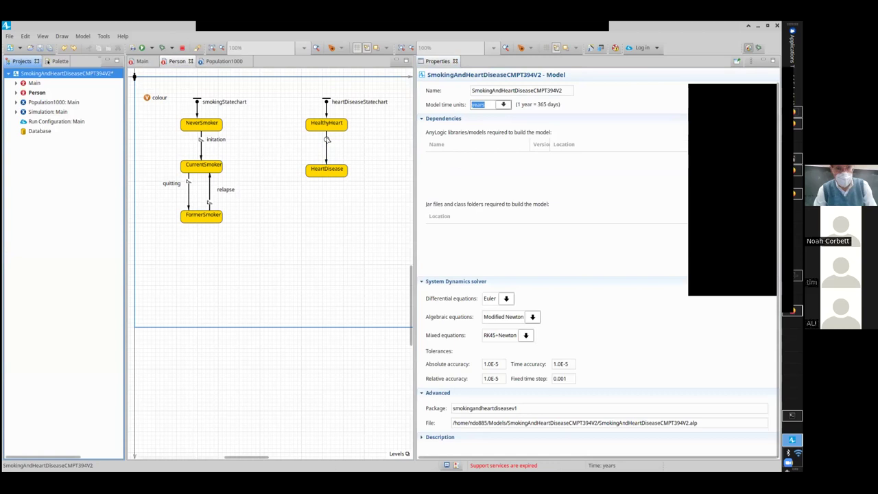
# Set the transition between HealthyHeart and HeartDisease to be triggered by Rate
pyautogui.click(327, 139)
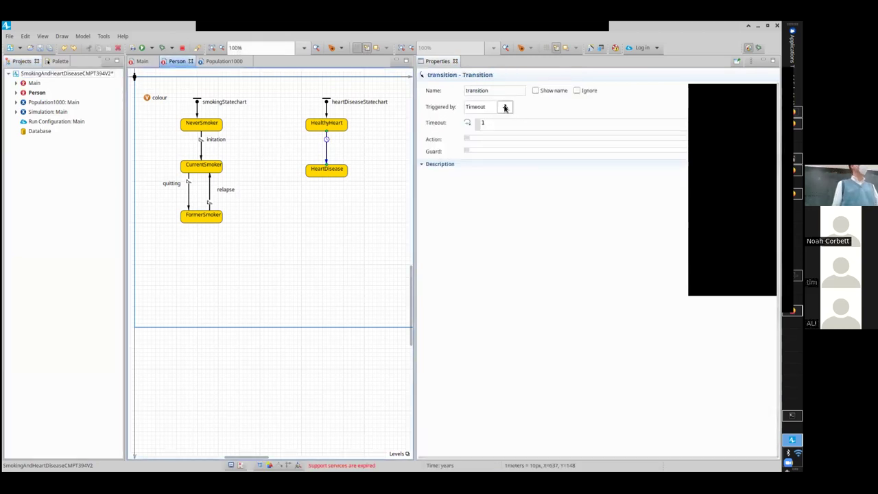
pyautogui.click(505, 108)
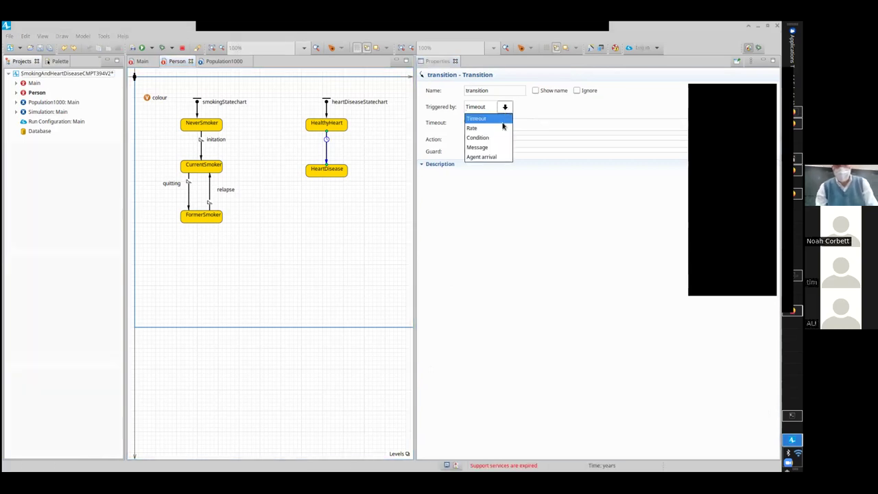
pyautogui.click(482, 128)
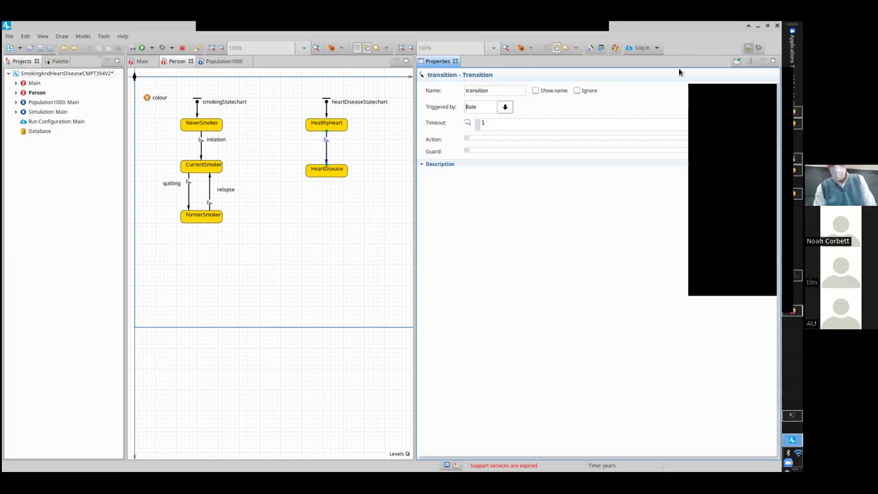
# Try to set the heart disease transition's value to 0.1 with years as its unit
pyautogui.click(514, 126)
pyautogui.write('0.1')
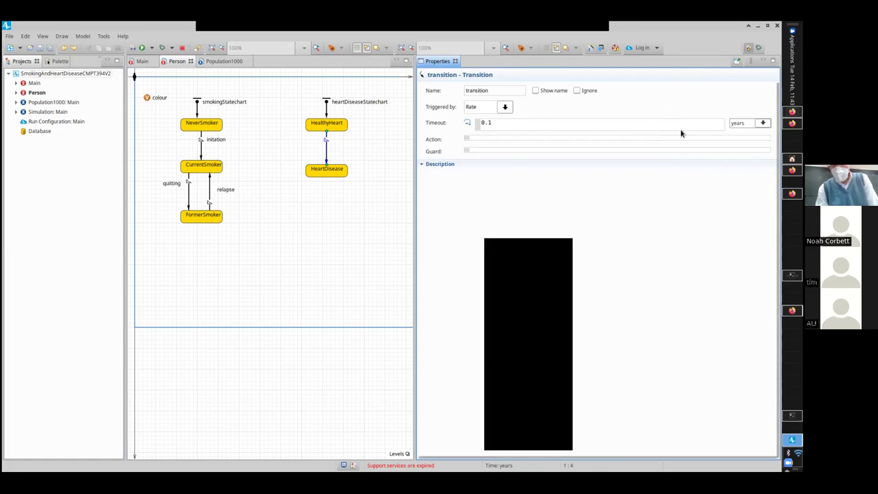
pyautogui.press('Tab')
pyautogui.press('s')
pyautogui.hotkey('alt', 'Down')
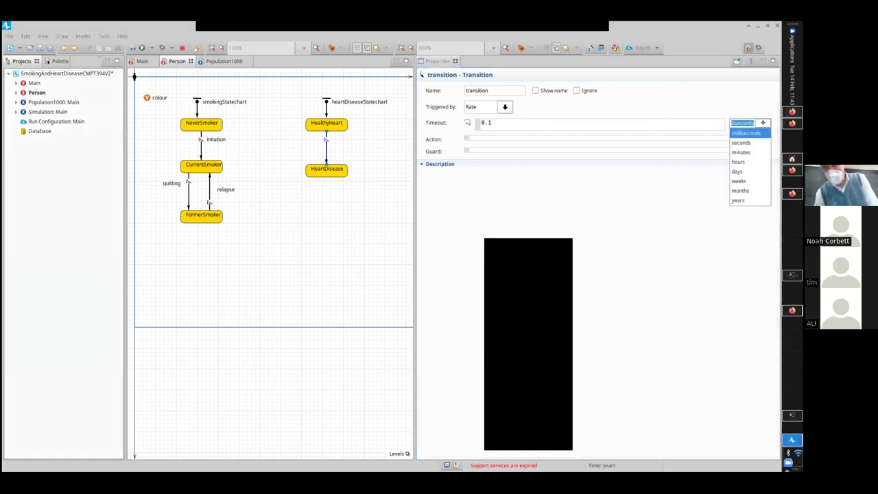
pyautogui.press('y')
pyautogui.press('Return')
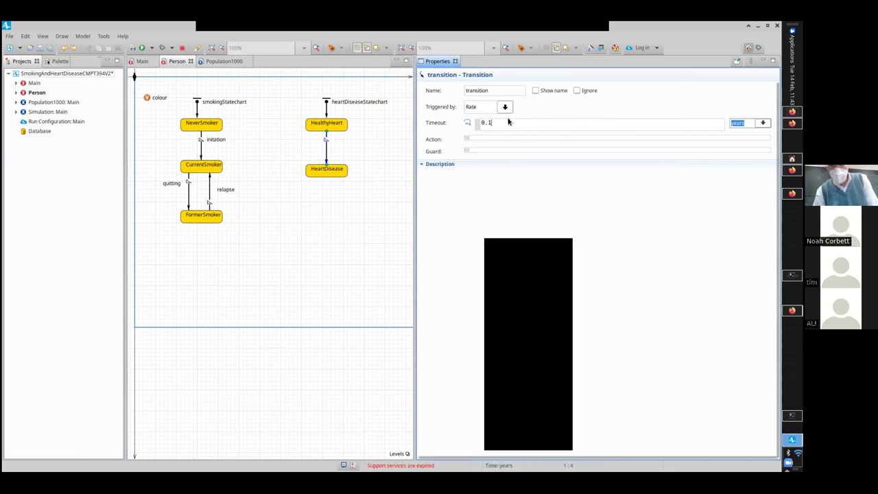
# Switch the transition's trigger to Timeout and back to Rate to refresh its value field
pyautogui.click(504, 109)
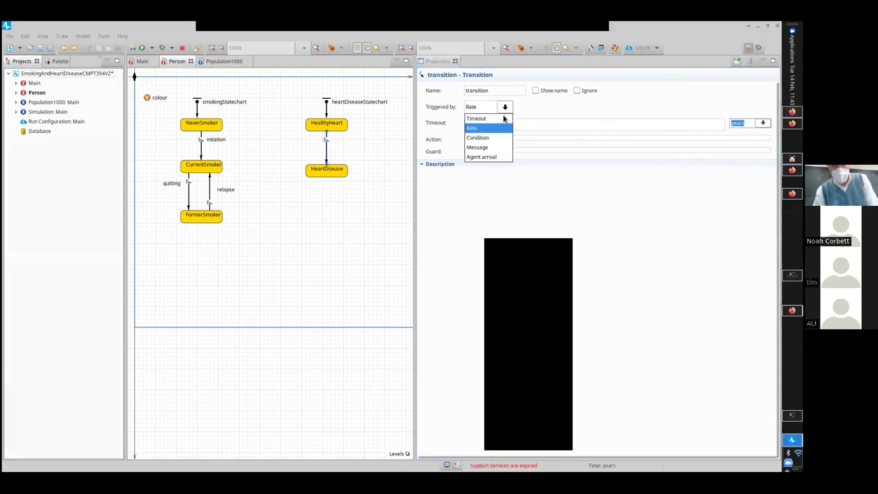
pyautogui.click(502, 118)
pyautogui.click(503, 107)
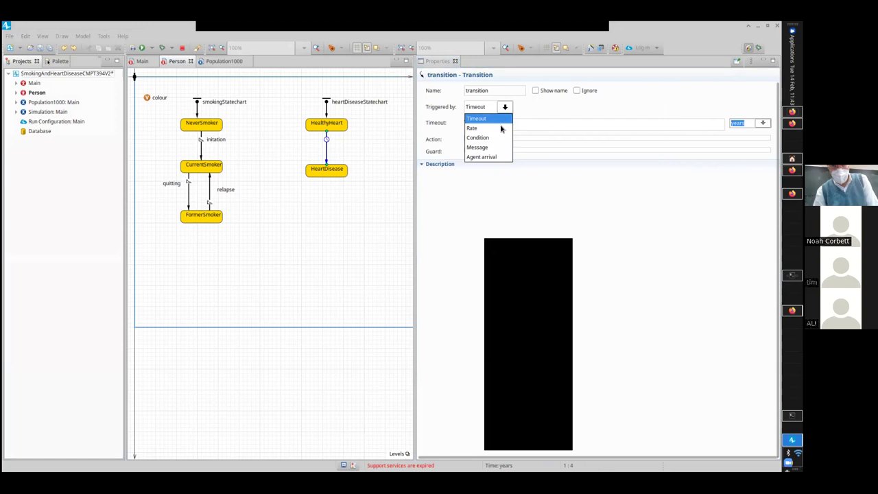
pyautogui.click(499, 129)
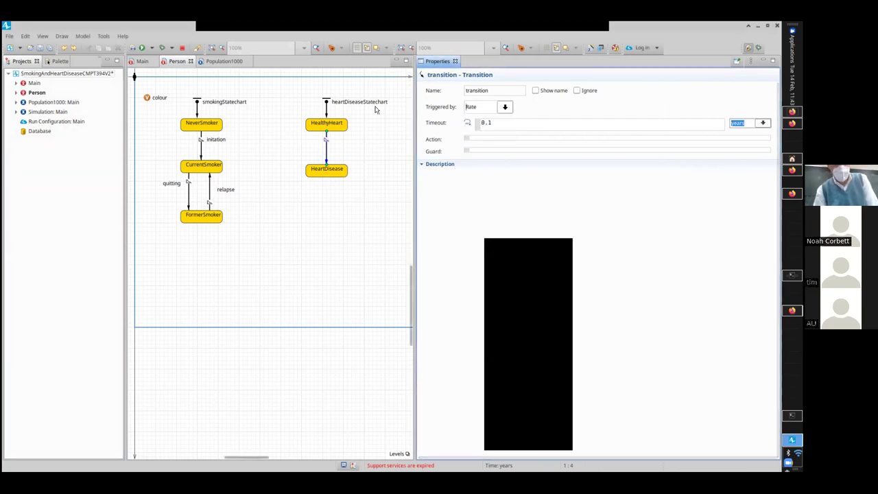
# Close and reopen the Properties view to refresh the heart disease transition's settings
pyautogui.click(454, 61)
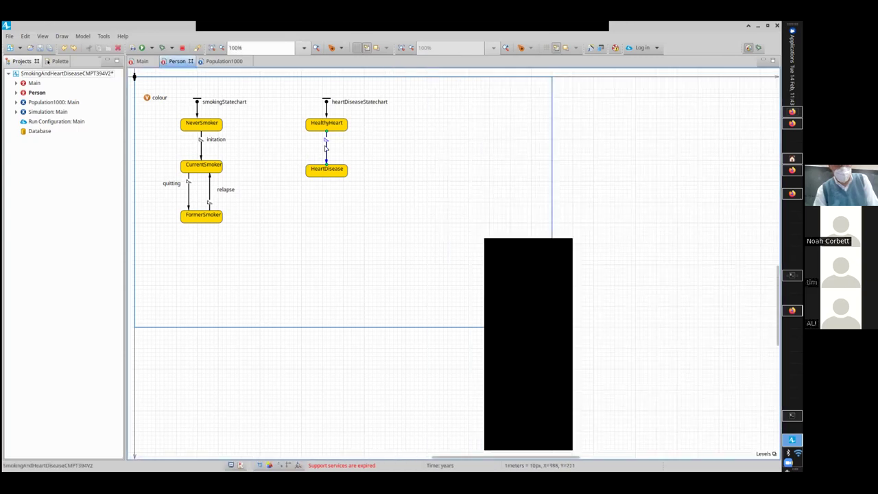
pyautogui.click(44, 35)
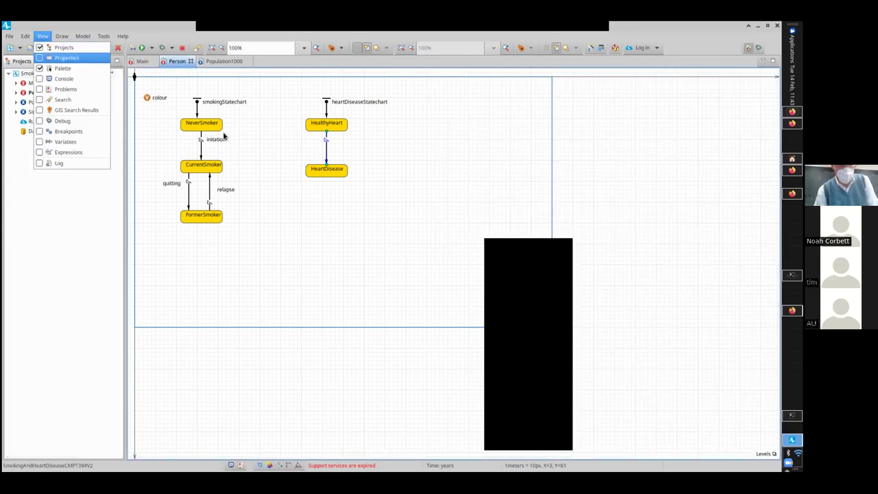
pyautogui.press('Return')
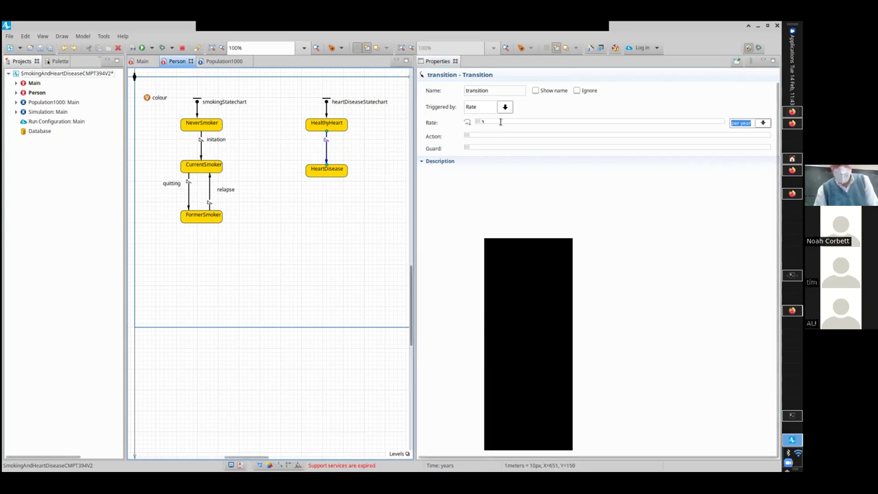
# Set the heart disease transition's rate to 0.1 per year and save the model
pyautogui.click(549, 123)
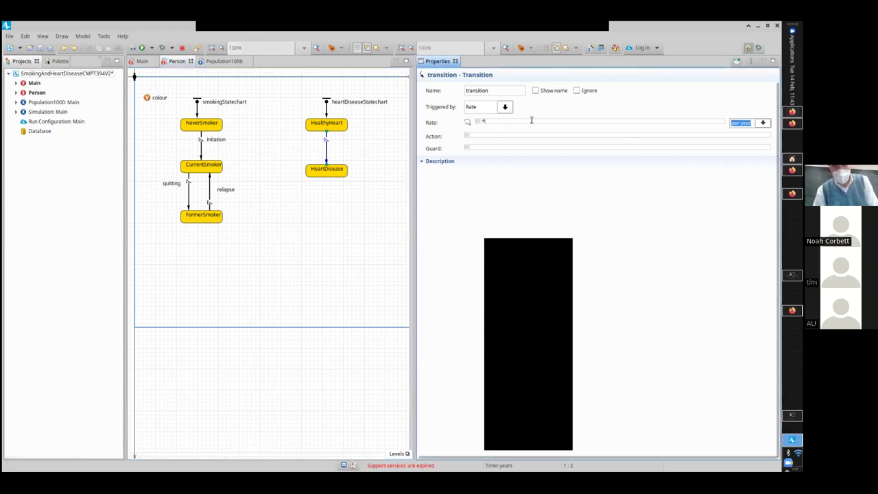
pyautogui.press('BackSpace')
pyautogui.write('8')
pyautogui.press('BackSpace')
pyautogui.write('0.1')
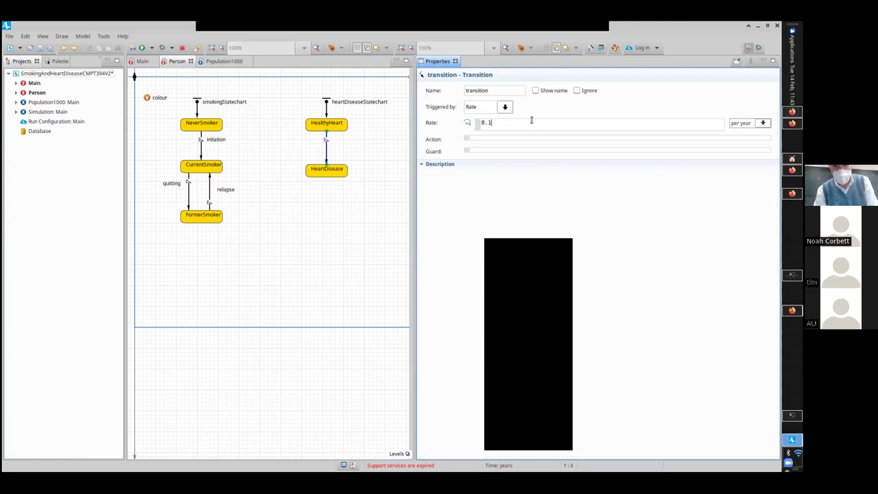
pyautogui.hotkey('ctrl', 's')
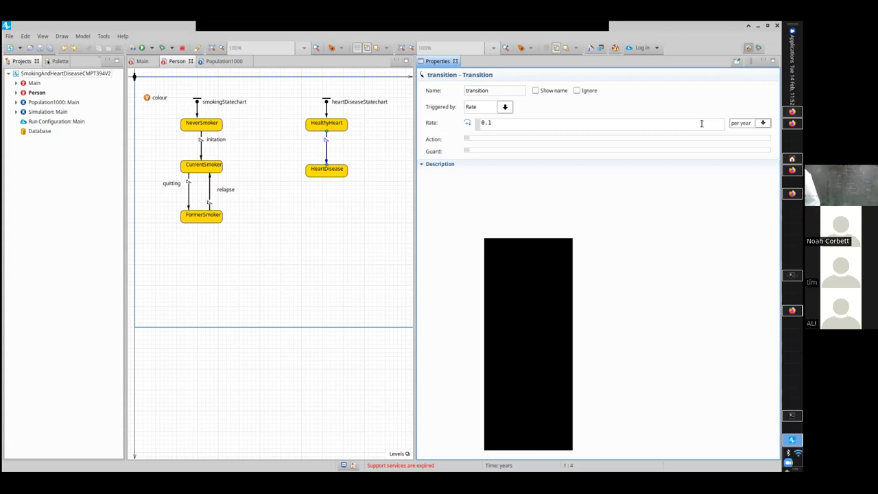
# Change the rate of the transition from HealthyHeart to HeartDisease to 0.02 per year and save the model
pyautogui.write('/10')
pyautogui.press('BackSpace')
pyautogui.press('BackSpace')
pyautogui.press('BackSpace')
pyautogui.press('BackSpace')
pyautogui.write('02')
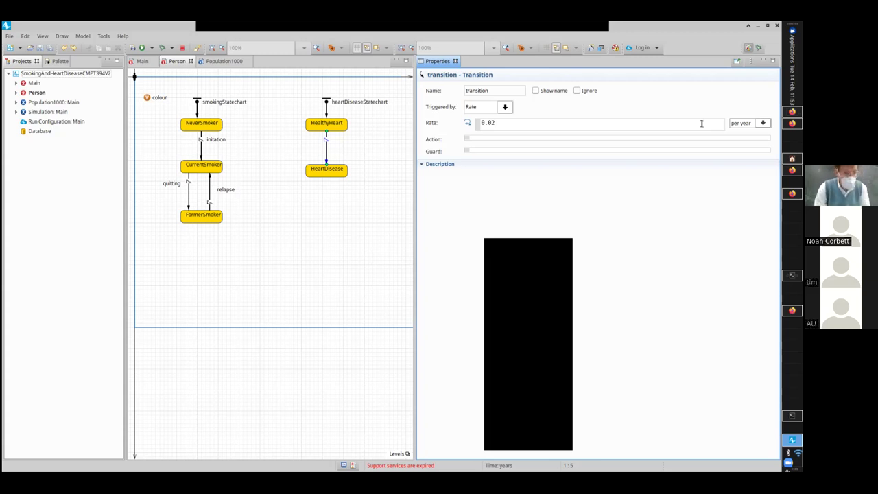
pyautogui.hotkey('ctrl', 's')
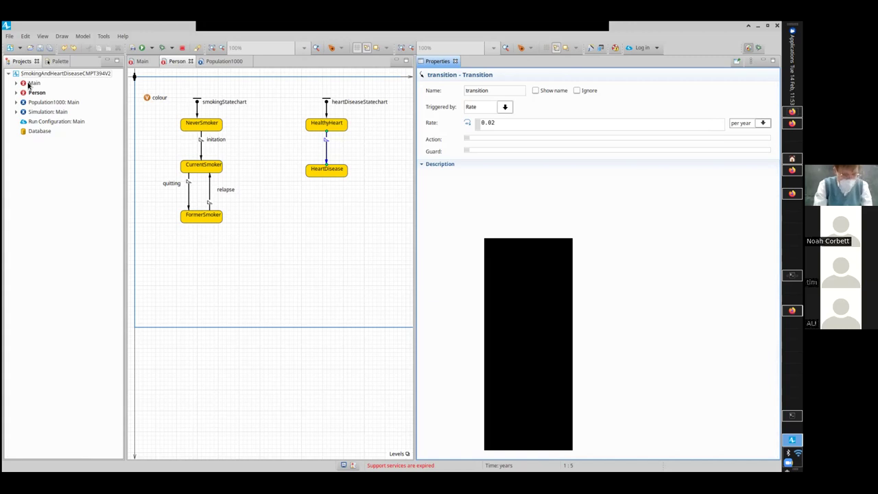
# Add a Count statistic to the Person population in Main and select its default name for editing
pyautogui.doubleClick(28, 85)
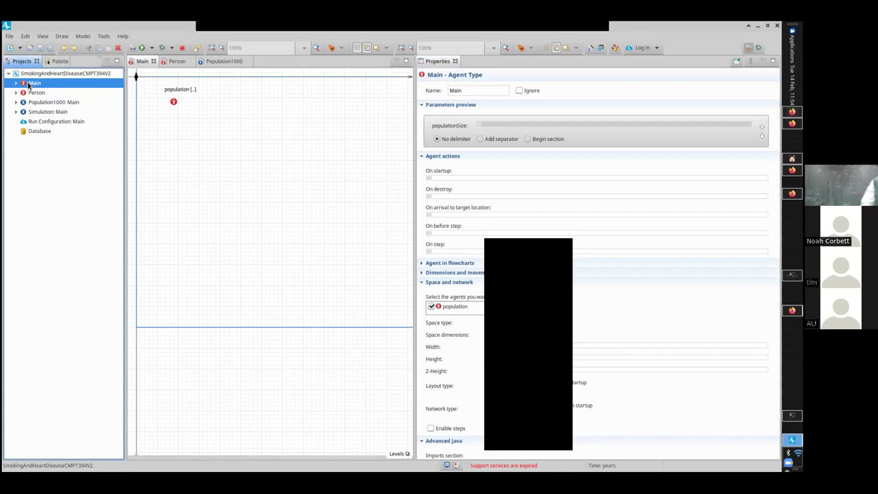
pyautogui.click(174, 103)
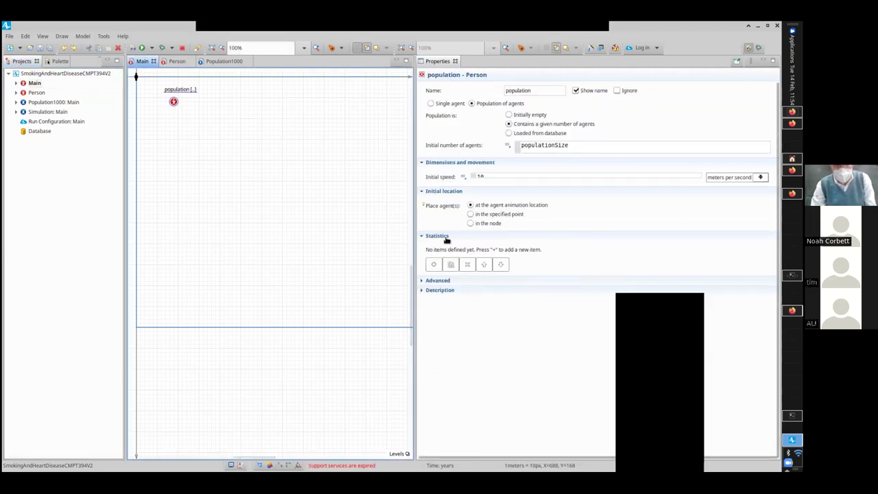
pyautogui.click(433, 264)
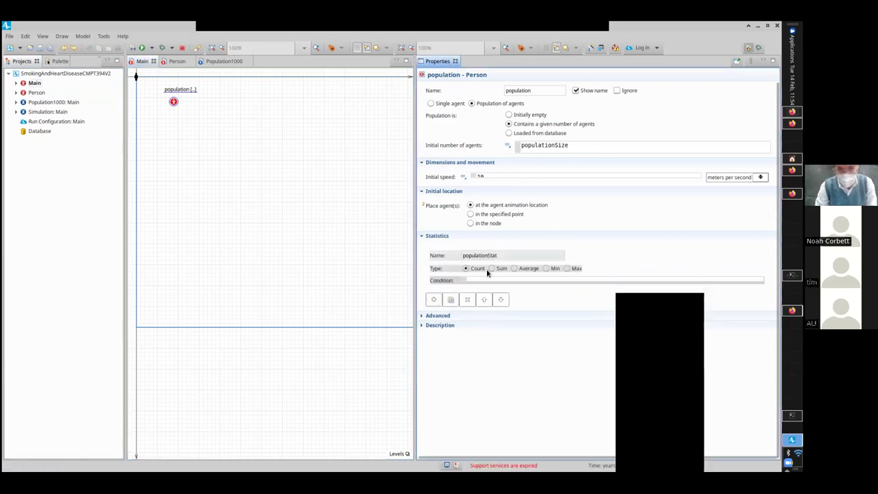
pyautogui.doubleClick(501, 255)
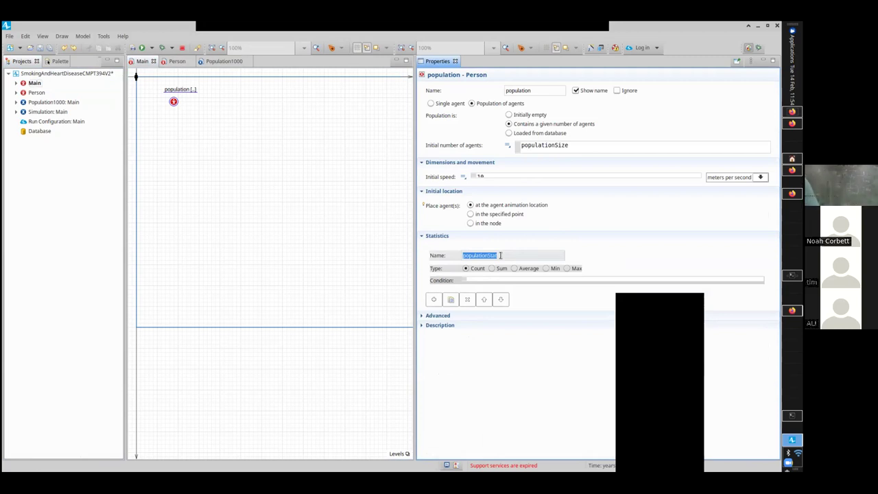
pyautogui.write('count')
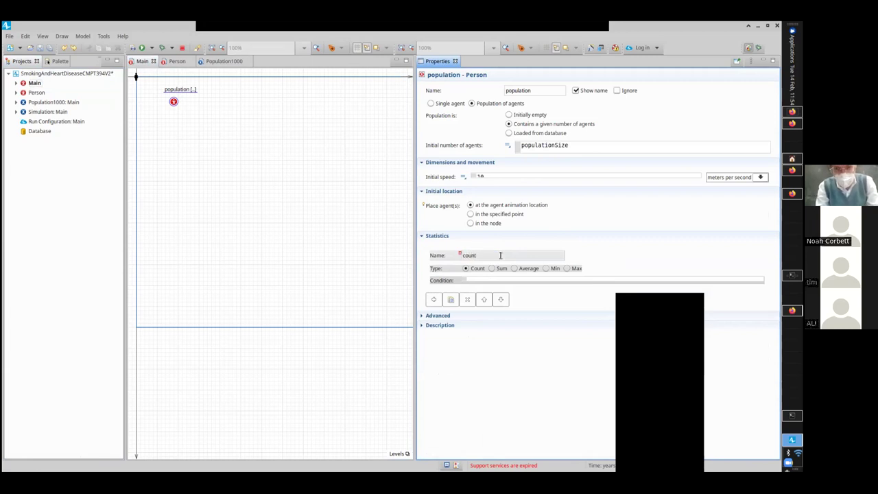
pyautogui.press('BackSpace')
pyautogui.press('BackSpace')
pyautogui.press('BackSpace')
pyautogui.press('BackSpace')
pyautogui.press('BackSpace')
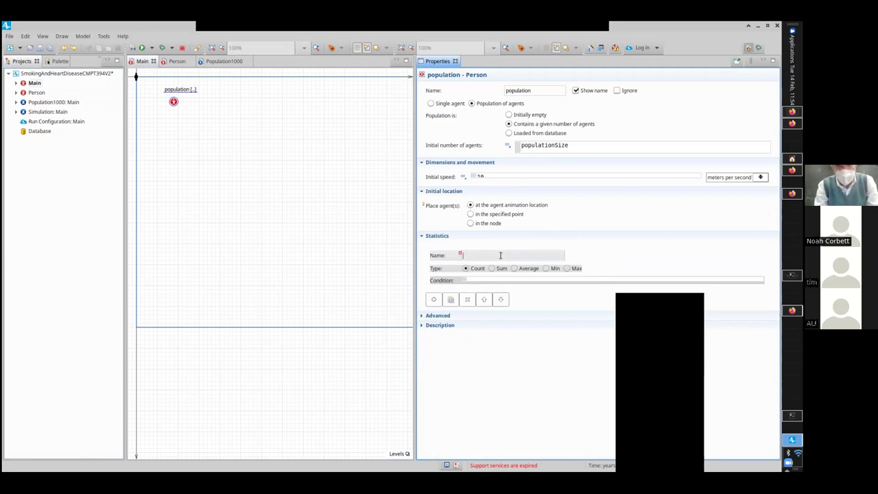
pyautogui.press('BackSpace')
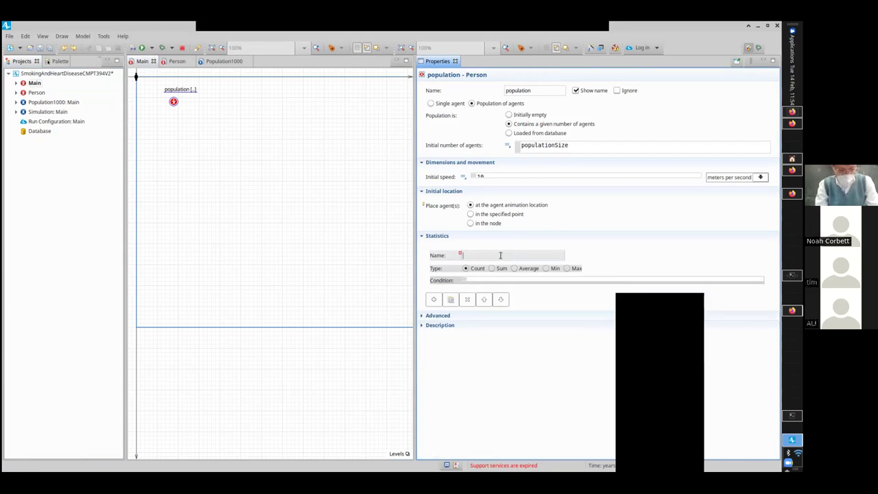
pyautogui.write('count')
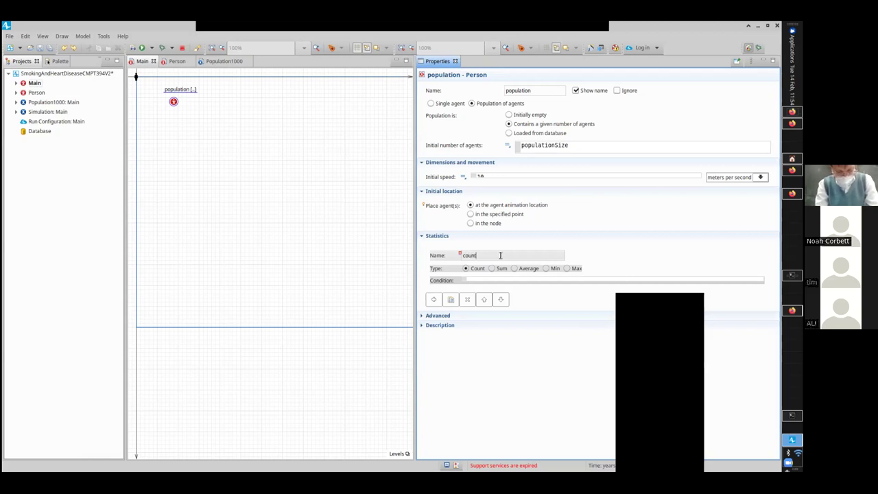
pyautogui.write('Hear')
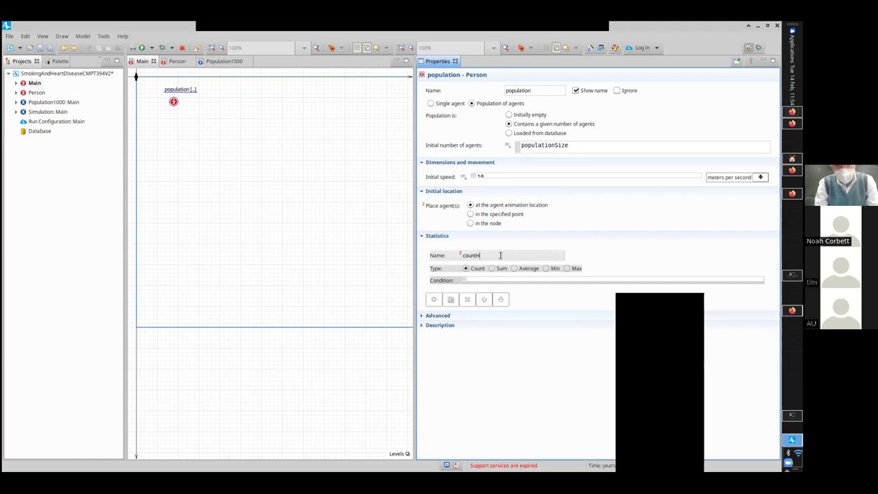
pyautogui.press('BackSpace')
pyautogui.press('BackSpace')
pyautogui.press('BackSpace')
pyautogui.press('BackSpace')
pyautogui.press('BackSpace')
pyautogui.press('BackSpace')
pyautogui.press('BackSpace')
pyautogui.press('BackSpace')
pyautogui.press('BackSpace')
pyautogui.press('BackSpace')
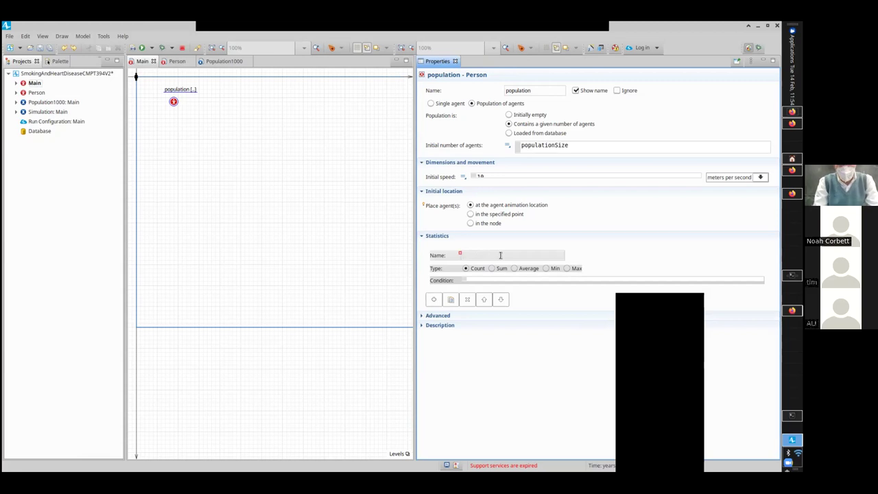
# Name the population statistic heartDiseasePrevalentCaseCount
pyautogui.write('p')
pyautogui.press('BackSpace')
pyautogui.write('heartDisea')
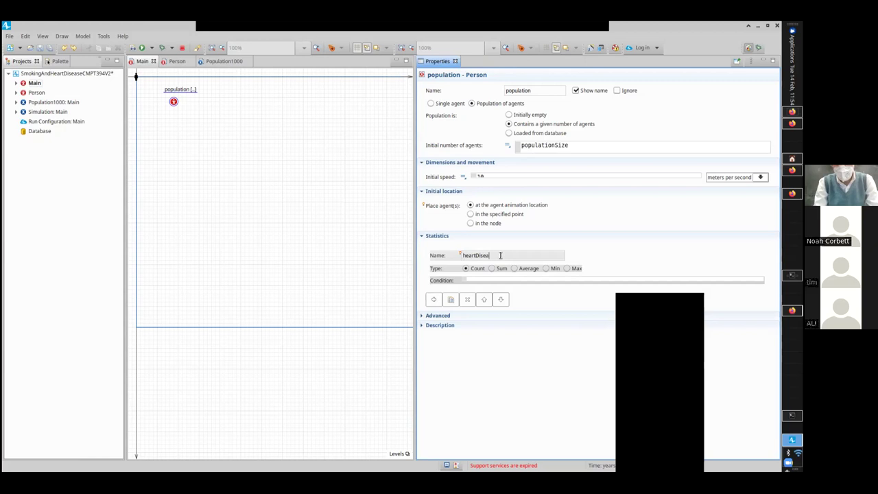
pyautogui.write('sePrevalentCaseCount')
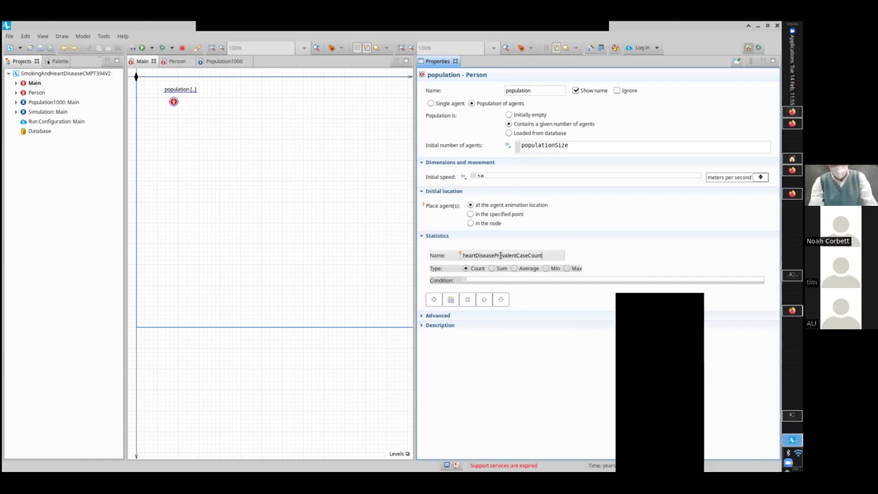
# Set the condition of the heartDiseasePrevalentCaseCount statistic to item.inState(Person.HeartDisease)
pyautogui.click(473, 279)
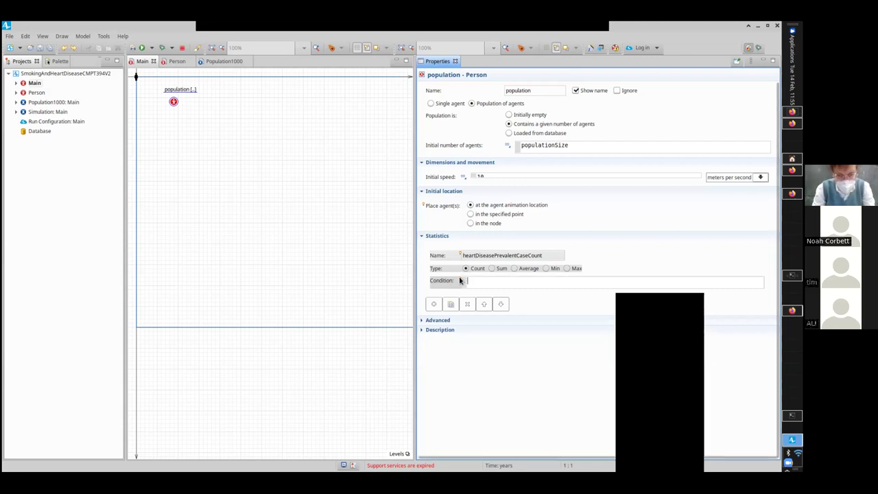
pyautogui.moveTo(460, 280)
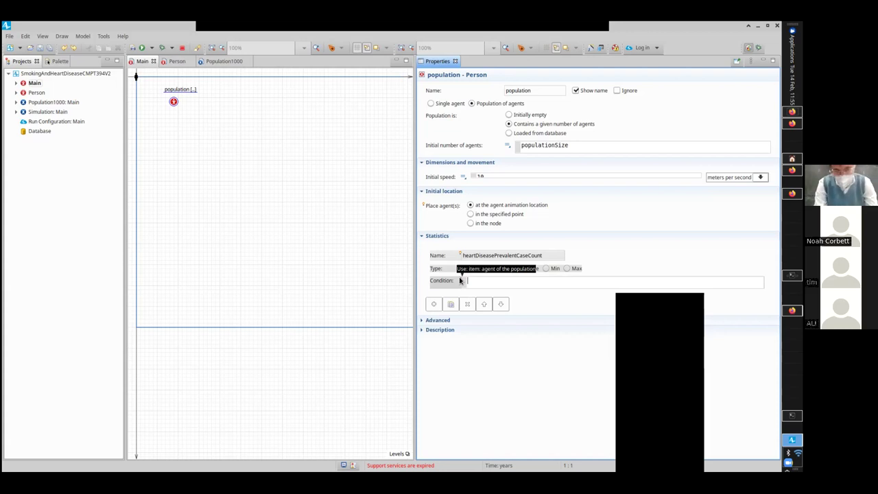
pyautogui.write('item.')
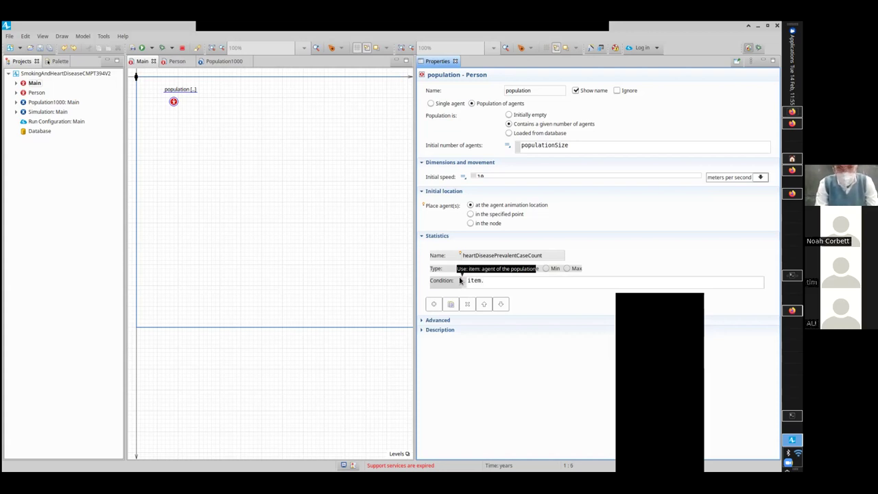
pyautogui.write('inState(P')
pyautogui.write('erson.H')
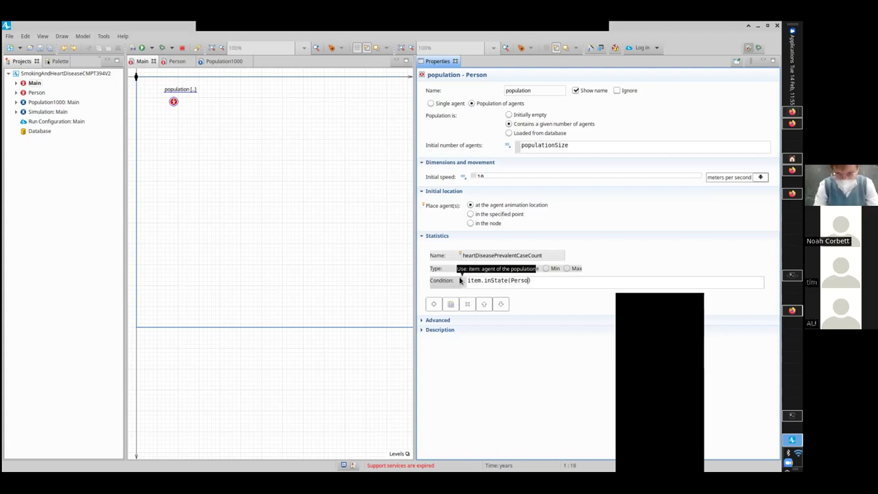
pyautogui.write('eartDisease')
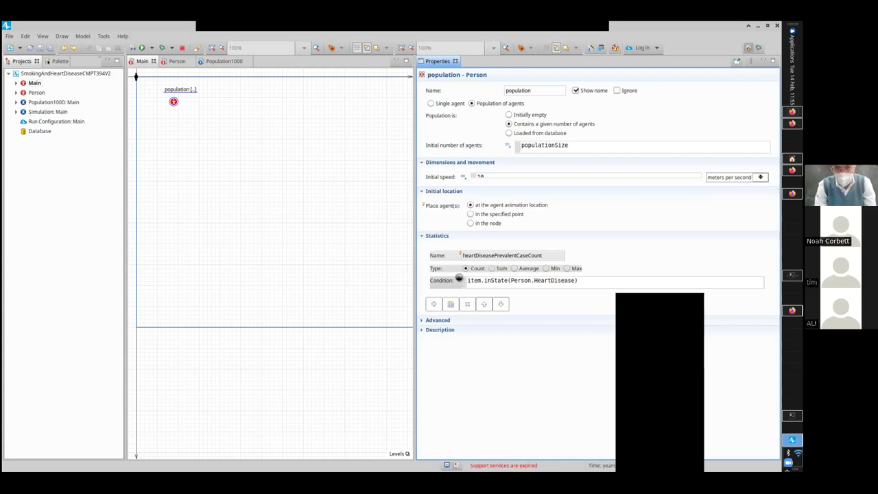
# Try the statistic's condition without the "Person." prefix, as item.inState(HeartDisease), and build the model
pyautogui.hotkey('ctrl', 'Left')
pyautogui.hotkey('ctrl', 'Left')
pyautogui.hotkey('ctrl', 'Left')
pyautogui.hotkey('ctrl', 'shift', 'Left')
pyautogui.press('BackSpace')
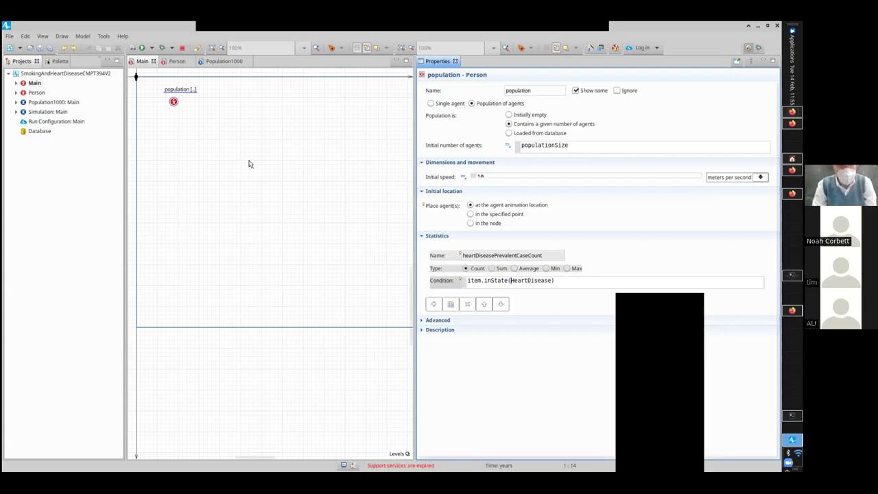
pyautogui.click(132, 48)
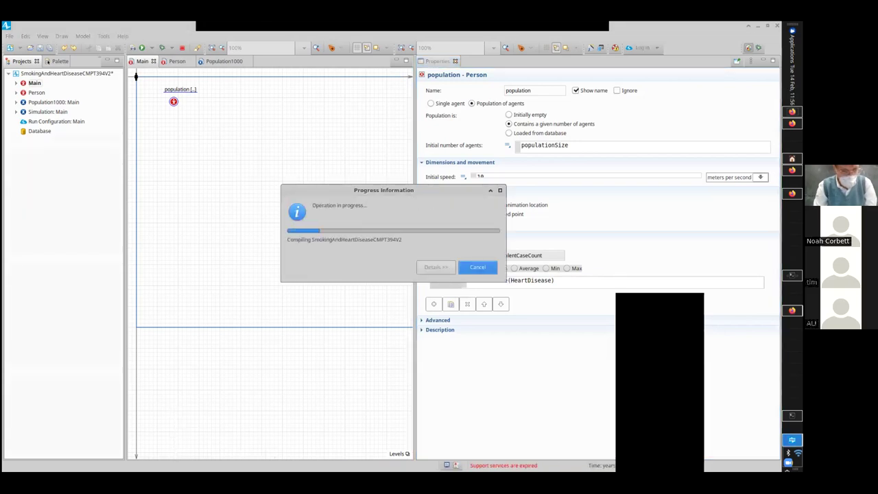
# Restore the "Person." prefix before HeartDisease in the statistic's condition and rebuild the model
pyautogui.doubleClick(176, 405)
pyautogui.write('Person.')
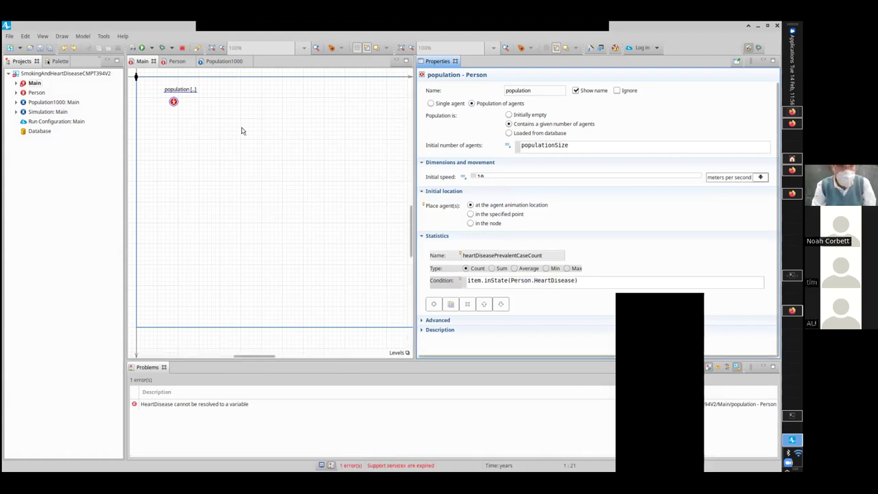
pyautogui.click(132, 47)
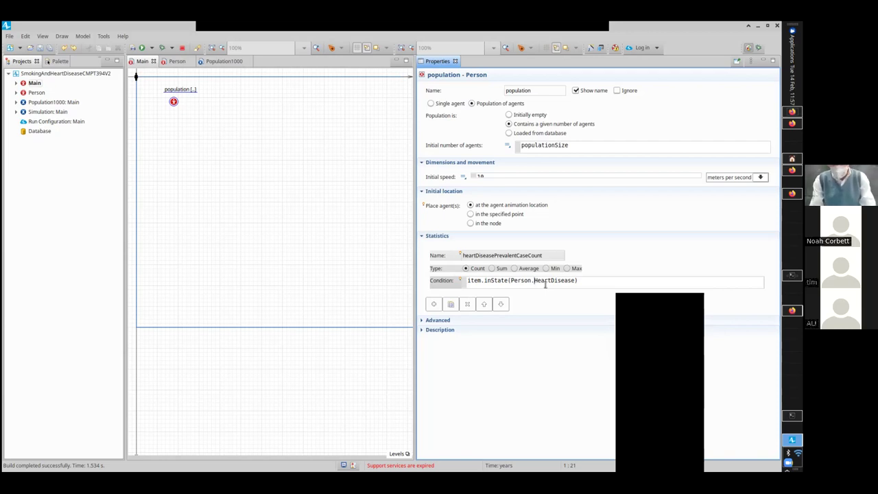
pyautogui.hotkey('ctrl', 'shift', 'Left')
pyautogui.write('item')
pyautogui.hotkey('ctrl', 'shift', 'Left')
pyautogui.hotkey('ctrl', 'shift', 'Left')
pyautogui.hotkey('ctrl', 'shift', 'Right')
pyautogui.write('Person.')
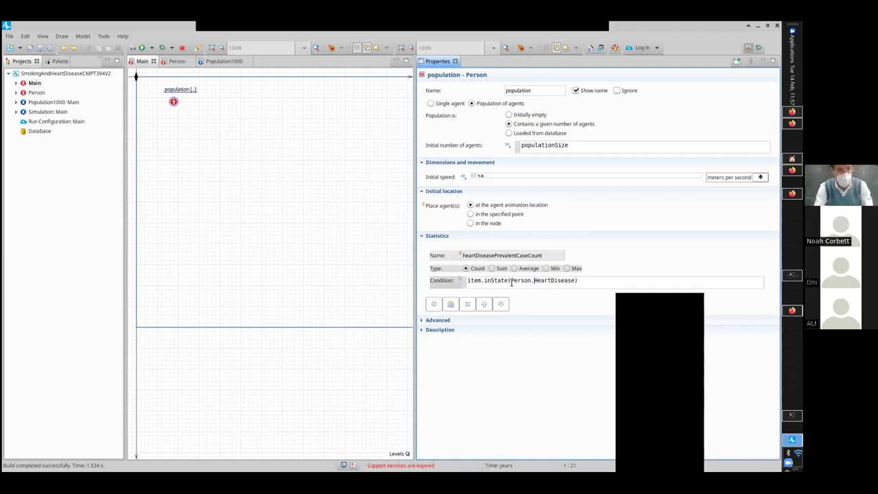
# Build the model to check the condition item.inState(Person.HeartDisease) for errors
pyautogui.click(132, 47)
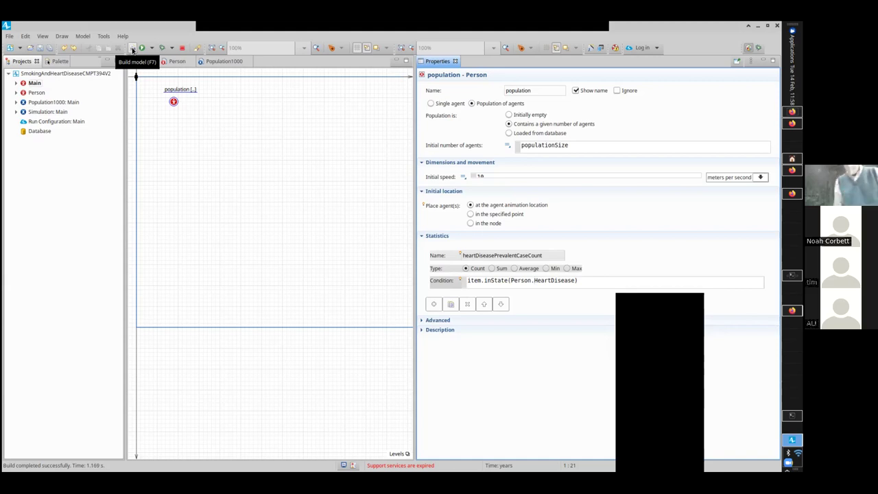
pyautogui.click(133, 51)
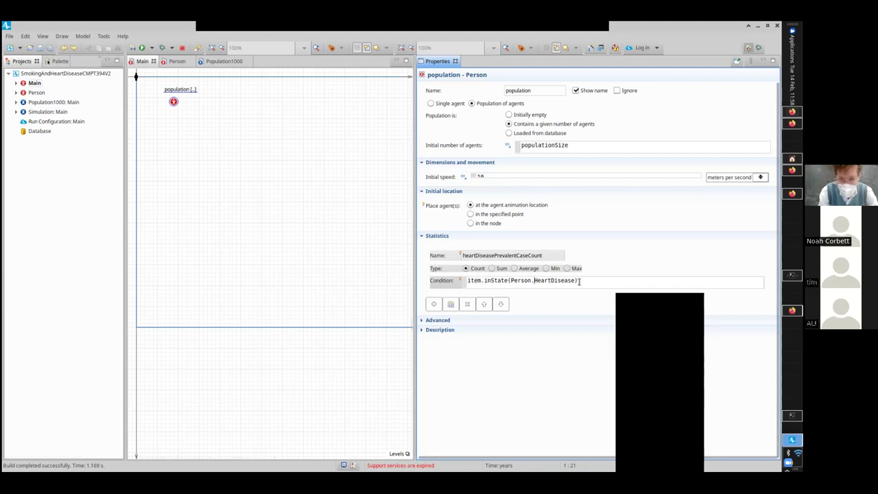
pyautogui.moveTo(579, 281); pyautogui.dragTo(391, 279)
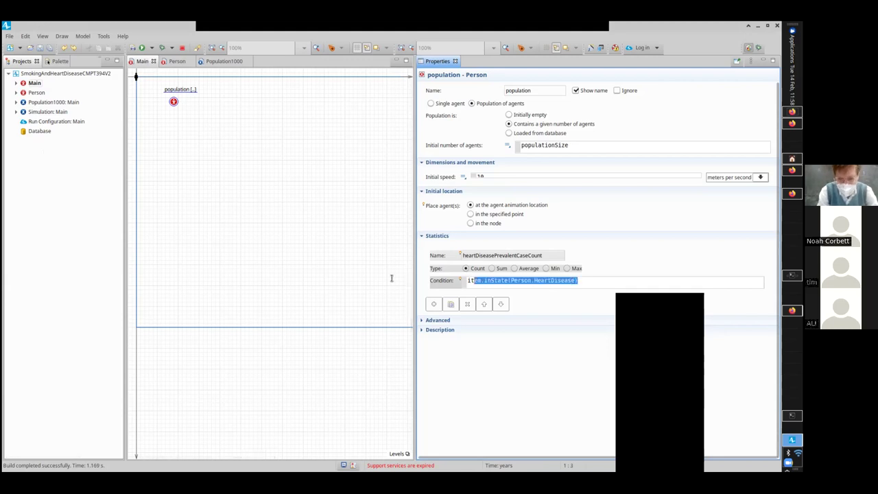
pyautogui.click(132, 47)
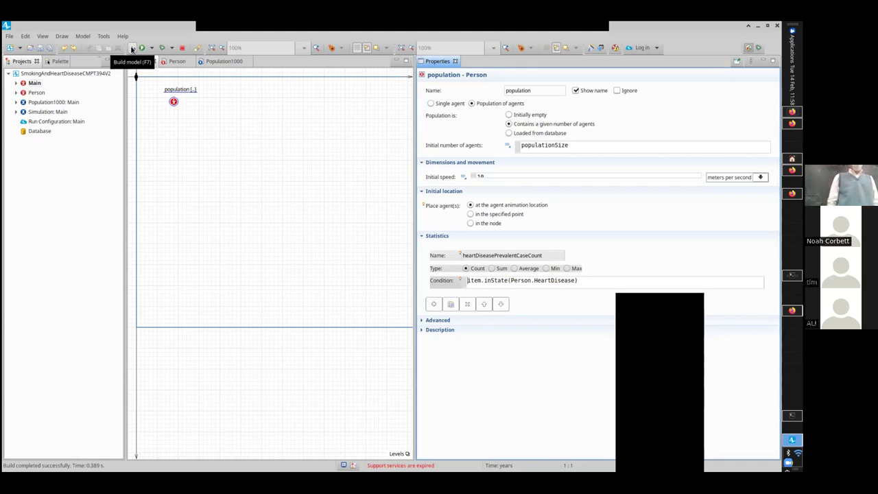
# Run the Population1000 experiment, inspect the population's heartDiseasePrevalentCaseCount in an enlarged inspection window, and close the run
pyautogui.rightClick(38, 103)
pyautogui.click(65, 226)
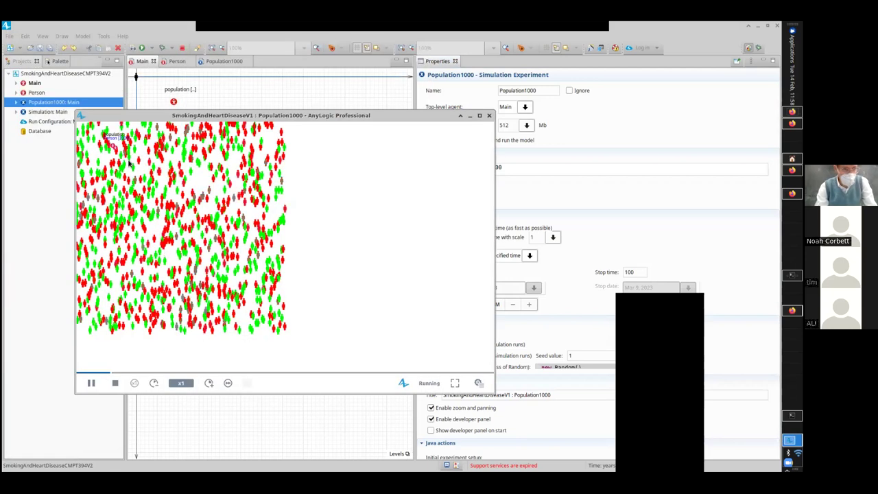
pyautogui.click(114, 145)
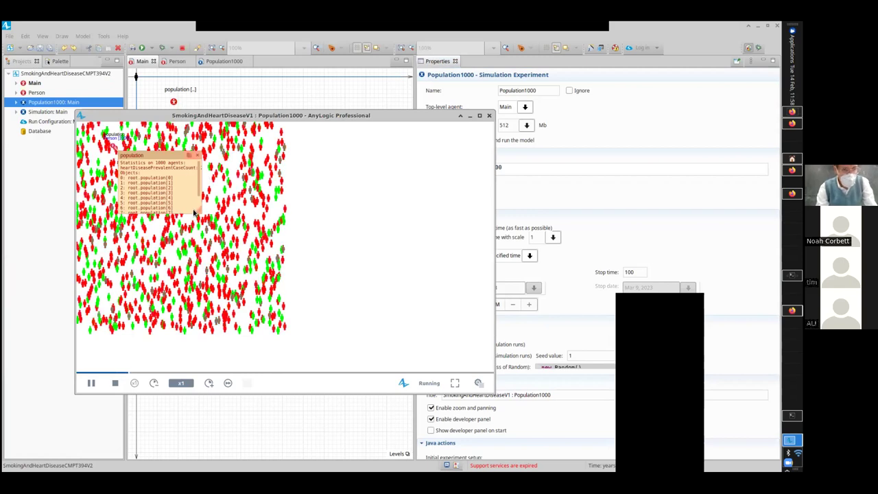
pyautogui.moveTo(196, 213); pyautogui.dragTo(430, 255)
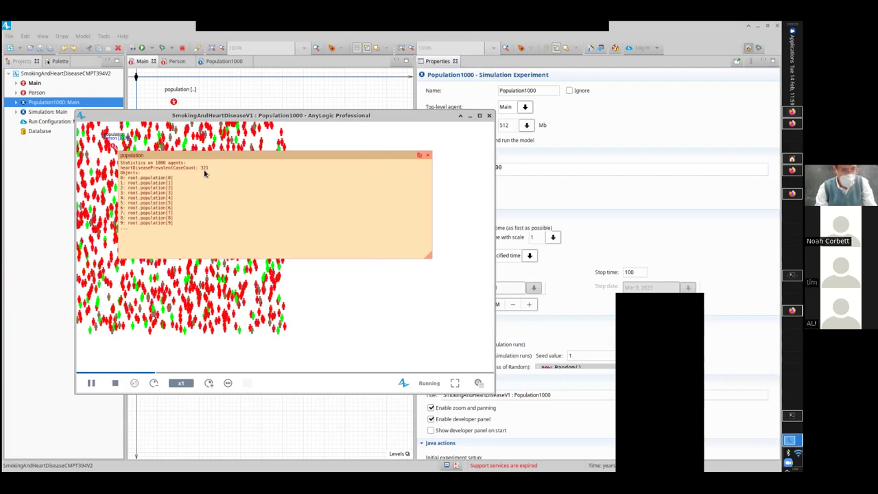
pyautogui.moveTo(425, 157)
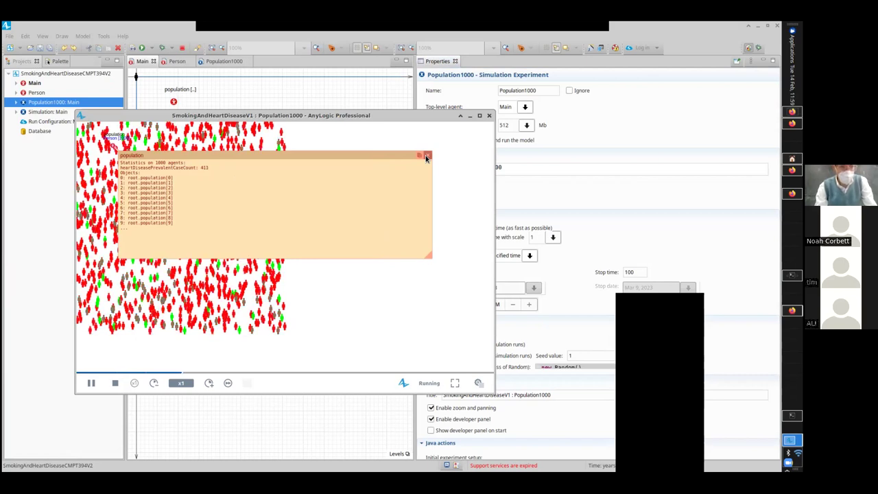
pyautogui.click(426, 156)
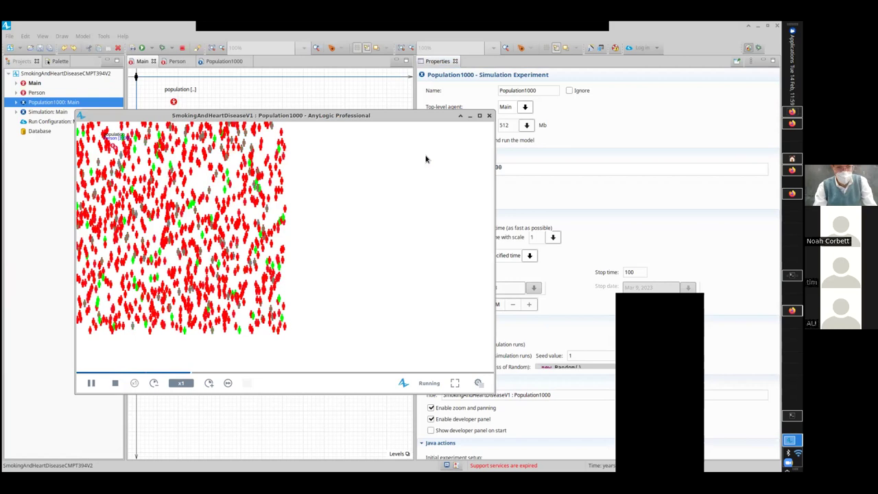
pyautogui.click(488, 115)
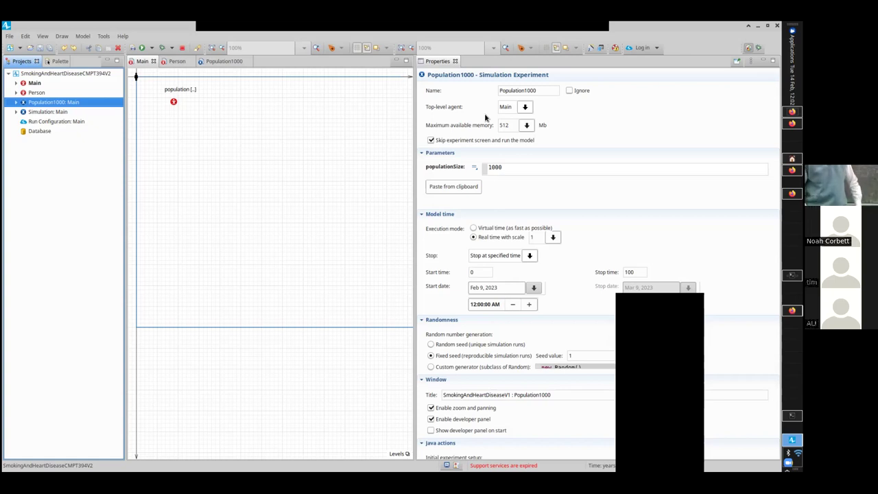
# Run the Population1000 experiment again in virtual time mode and show its developer panel
pyautogui.rightClick(35, 102)
pyautogui.click(61, 223)
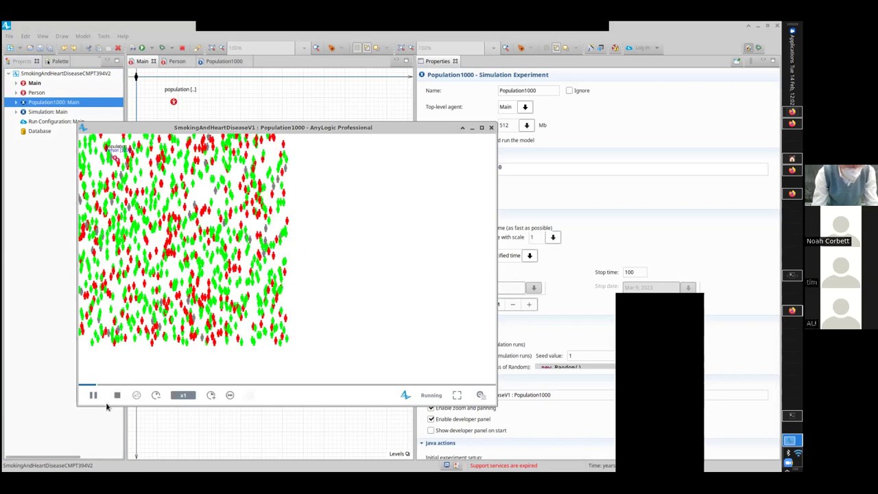
pyautogui.click(230, 395)
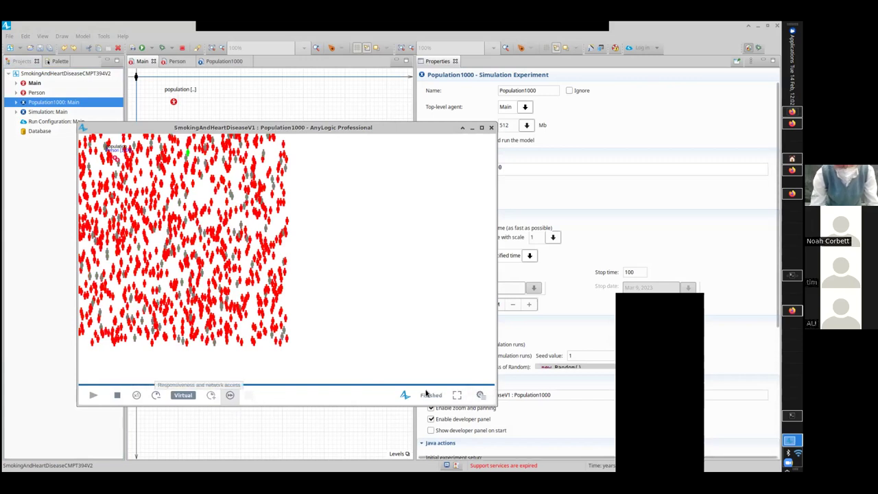
pyautogui.click(480, 395)
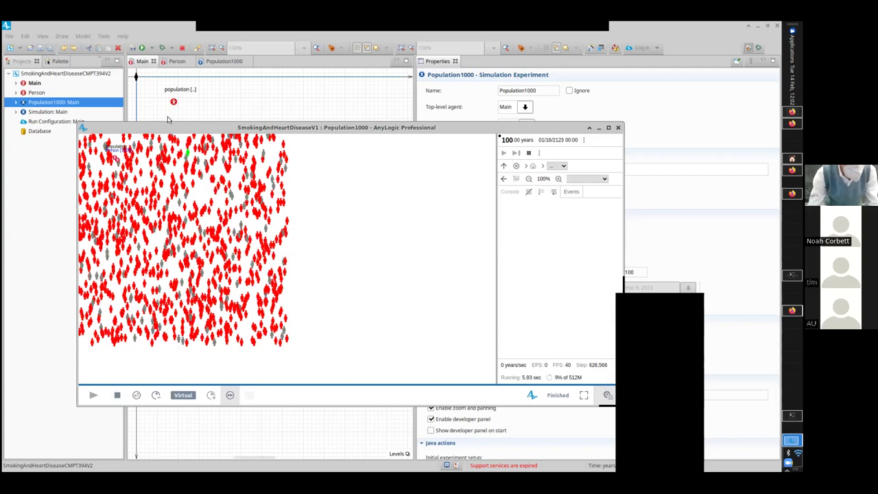
# Inspect the population's heartDiseasePrevalentCaseCount in an enlarged inspection window and close the Population1000 run
pyautogui.click(115, 159)
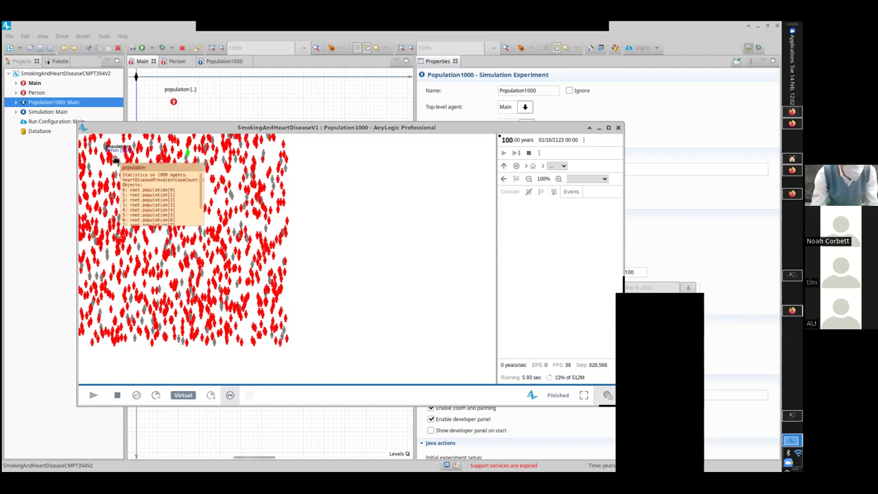
pyautogui.moveTo(202, 225); pyautogui.dragTo(290, 254)
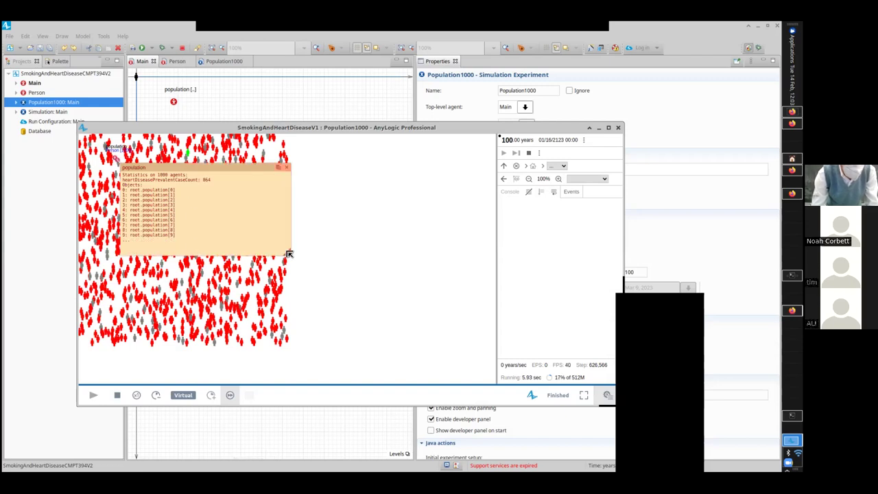
pyautogui.click(618, 129)
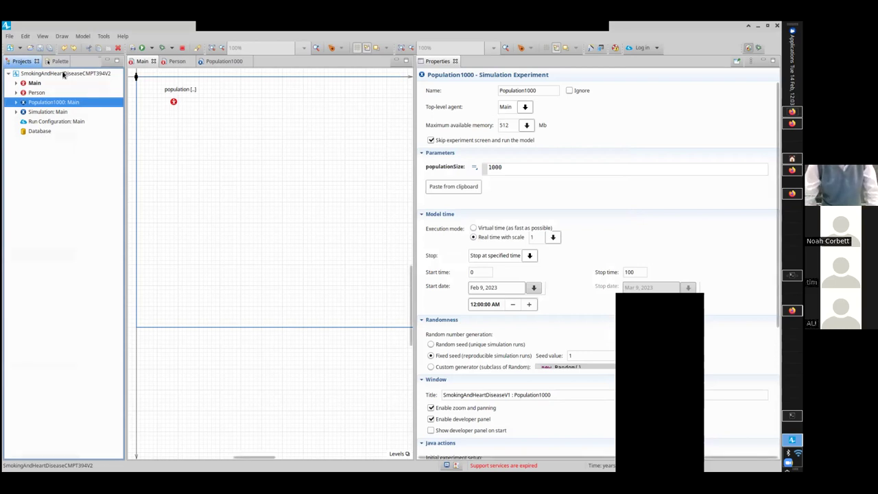
# Add a variable named heartDiseaseHazardRate to the Person agent, beside the transition from HealthyHeart to HeartDisease
pyautogui.doubleClick(39, 93)
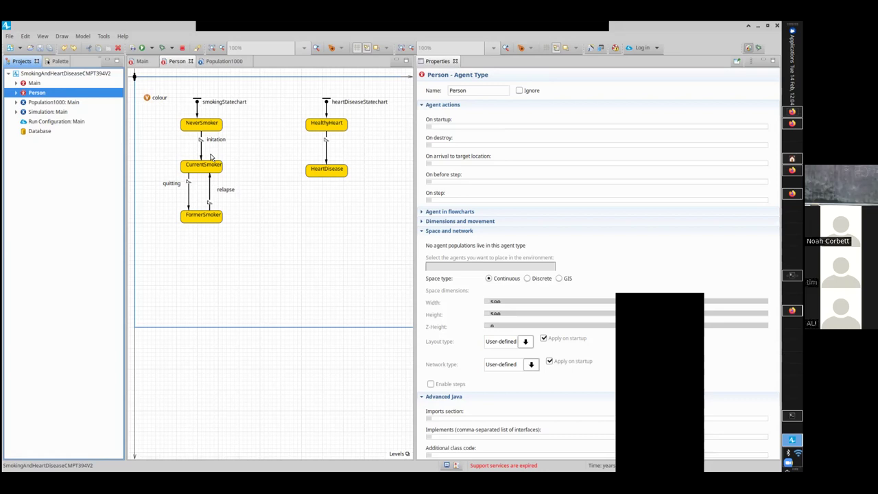
pyautogui.click(53, 63)
pyautogui.moveTo(41, 127); pyautogui.dragTo(241, 131)
pyautogui.write('heartDisease')
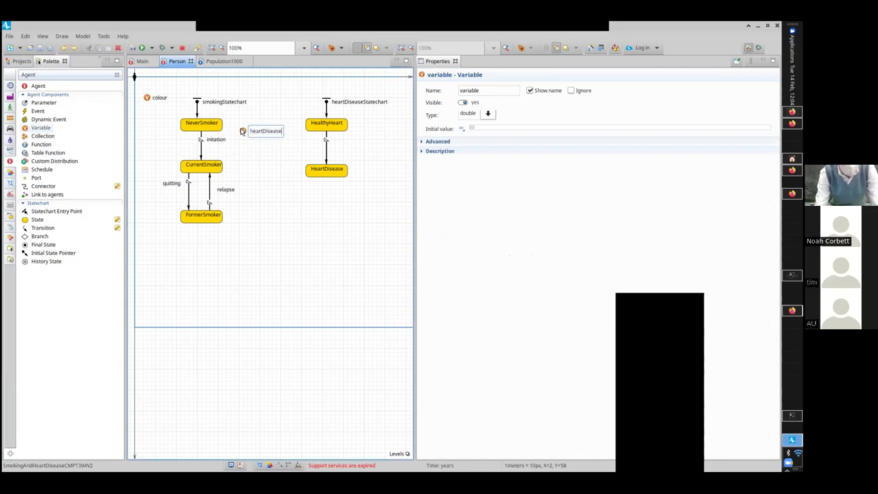
pyautogui.write('Hazzra')
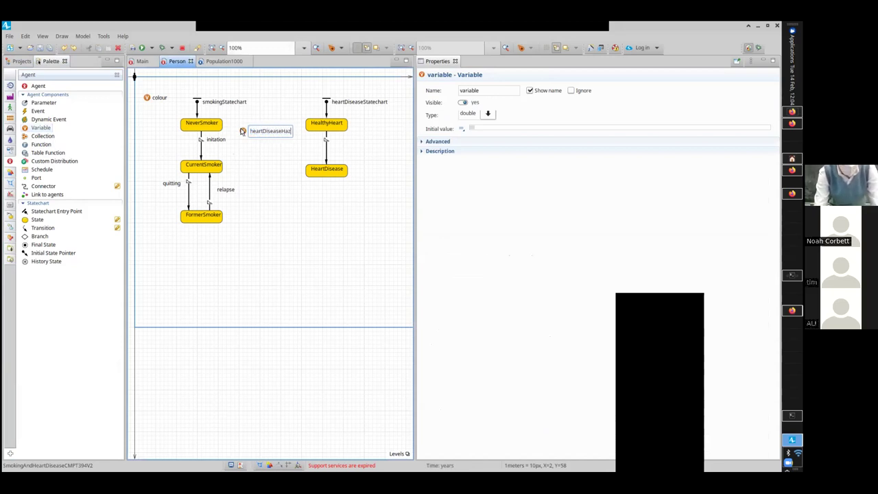
pyautogui.press('BackSpace')
pyautogui.press('BackSpace')
pyautogui.press('BackSpace')
pyautogui.write('ardRate')
pyautogui.press('Return')
pyautogui.moveTo(242, 131); pyautogui.dragTo(338, 152)
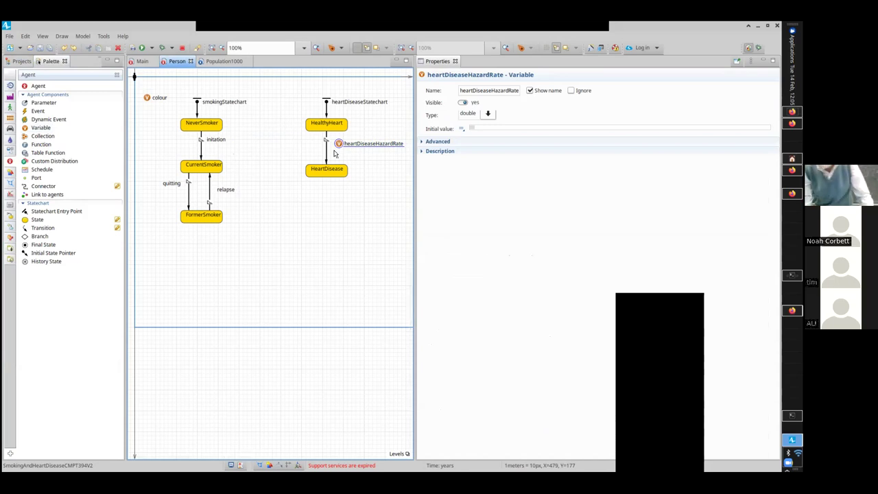
# Set the initial value of heartDiseaseHazardRate to 0.02, comparing it with the rate of the HealthyHeart to HeartDisease transition
pyautogui.click(487, 128)
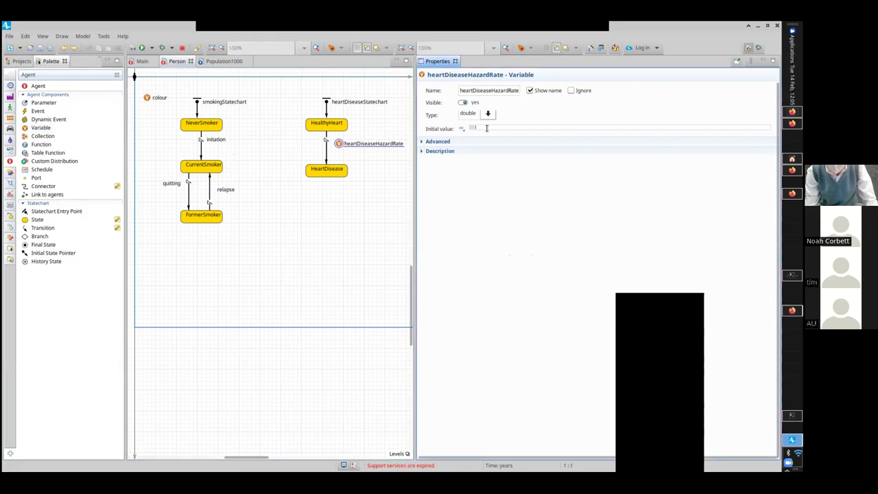
pyautogui.click(486, 128)
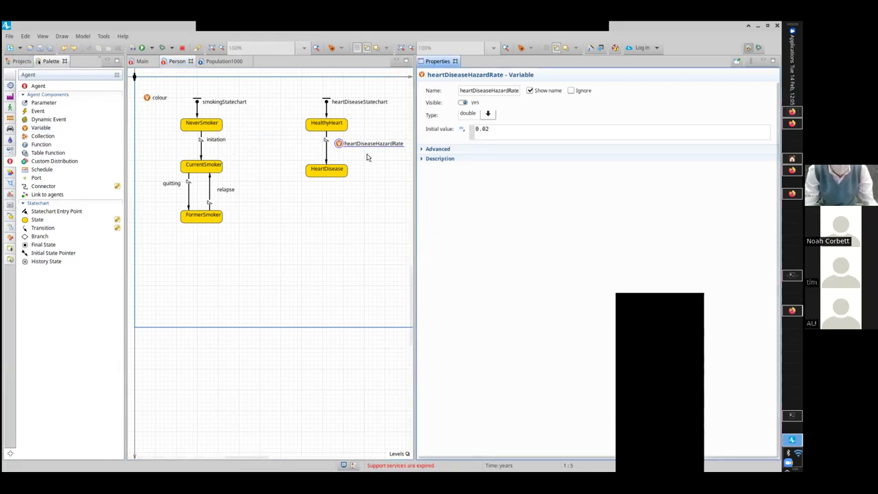
pyautogui.click(326, 150)
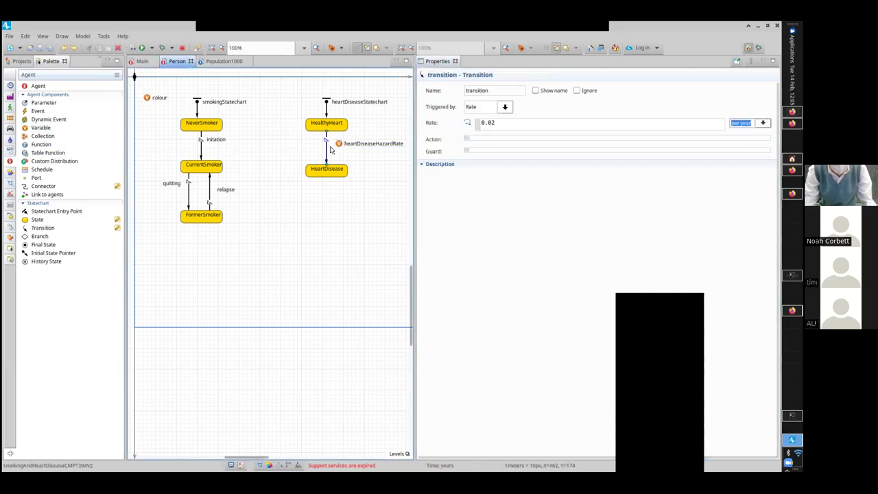
pyautogui.click(343, 144)
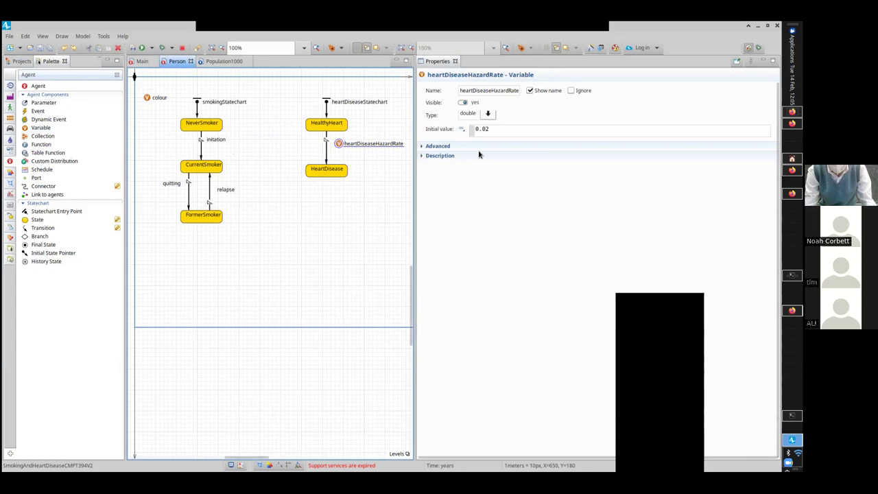
# Replace the fixed rate of the HealthyHeart to HeartDisease transition with heartDiseaseHazardRate, and review the variable and transition
pyautogui.click(326, 151)
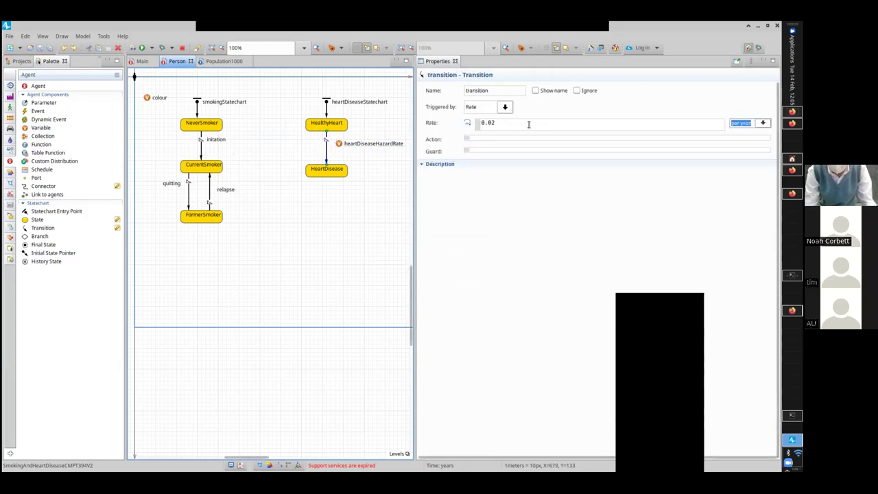
pyautogui.hotkey('shift', 'Tab')
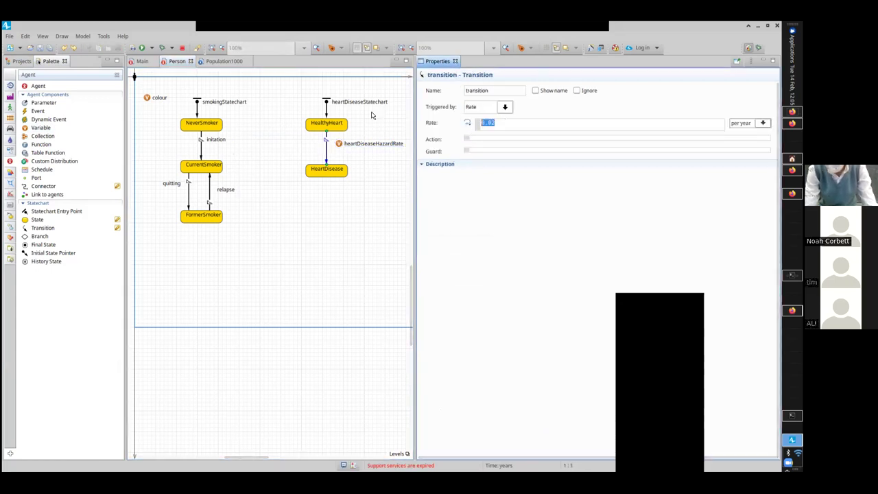
pyautogui.write('hear')
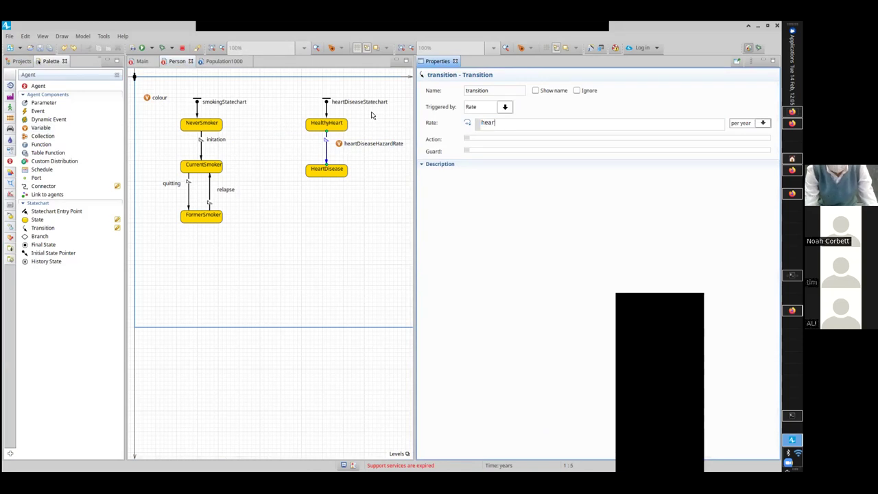
pyautogui.write('tDisease')
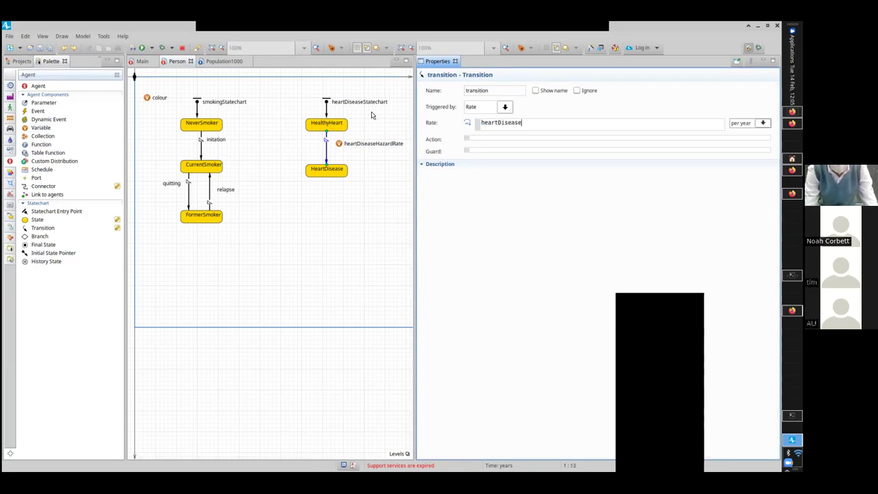
pyautogui.write('Hazard')
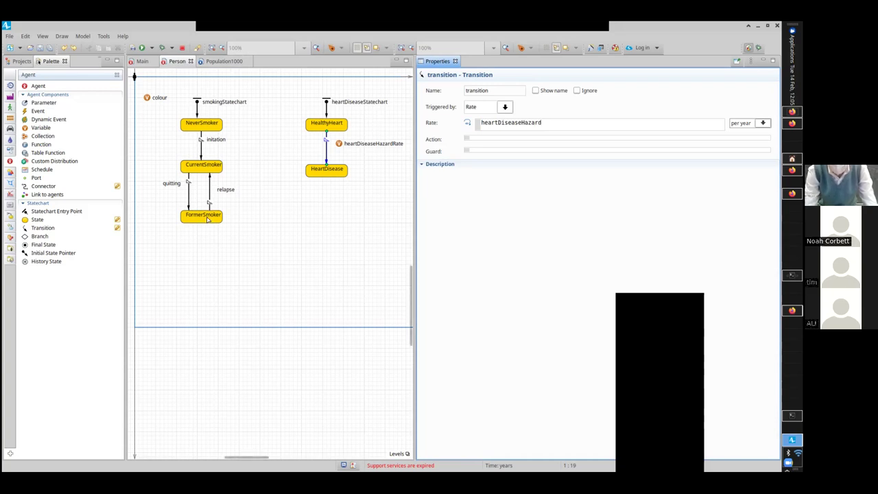
pyautogui.write('Rate')
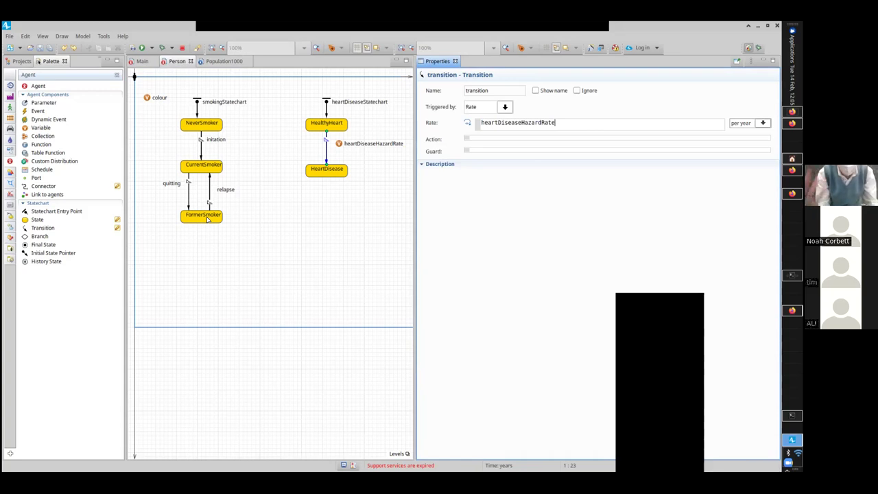
pyautogui.click(339, 144)
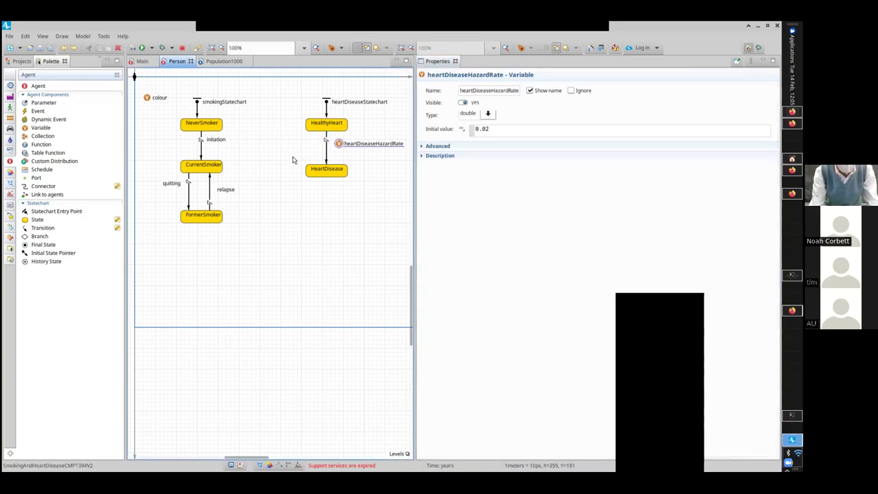
pyautogui.click(327, 158)
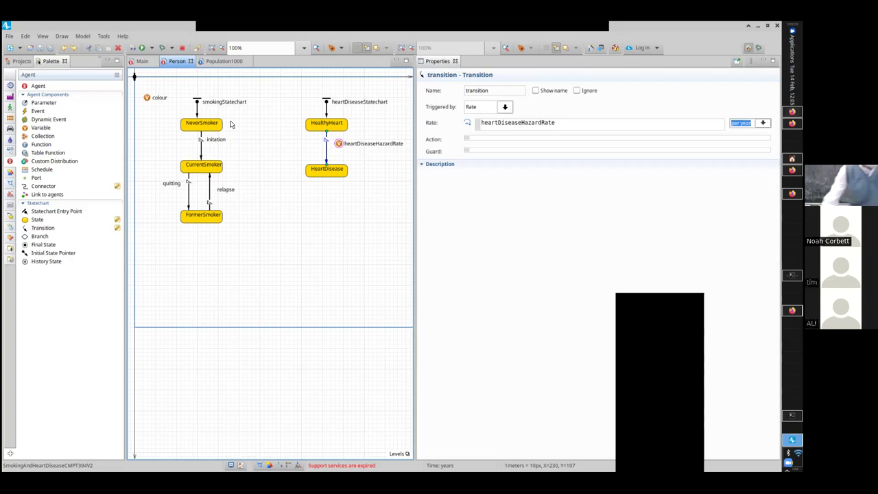
# Add the line "heartDiseaseHazardRate = 0.005;" to the NeverSmoker state's entry action and copy that line
pyautogui.click(202, 123)
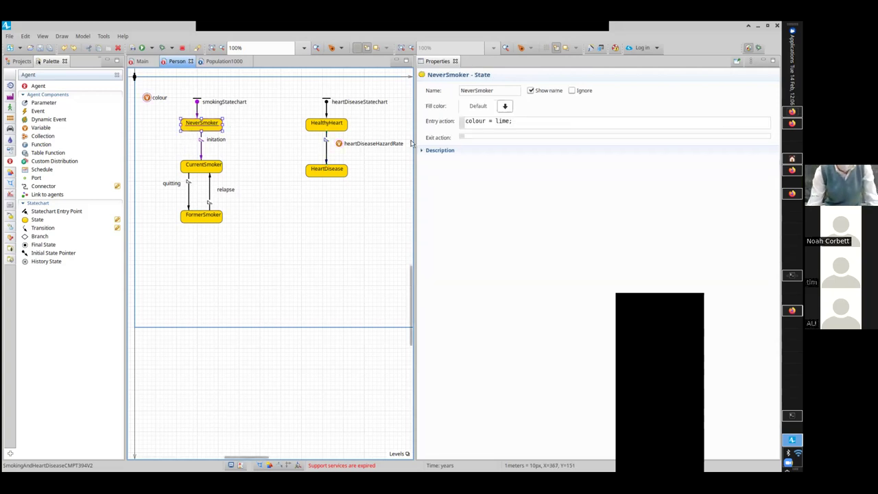
pyautogui.click(534, 122)
pyautogui.press('Return')
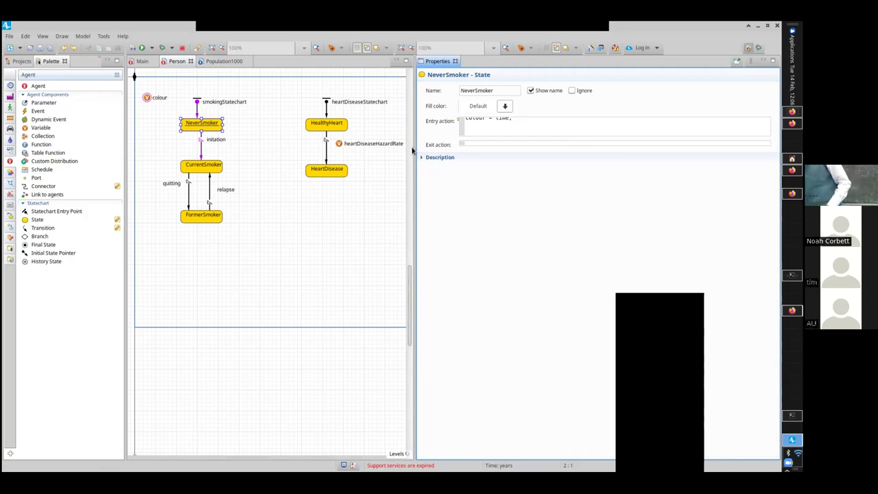
pyautogui.write('eartDiseas')
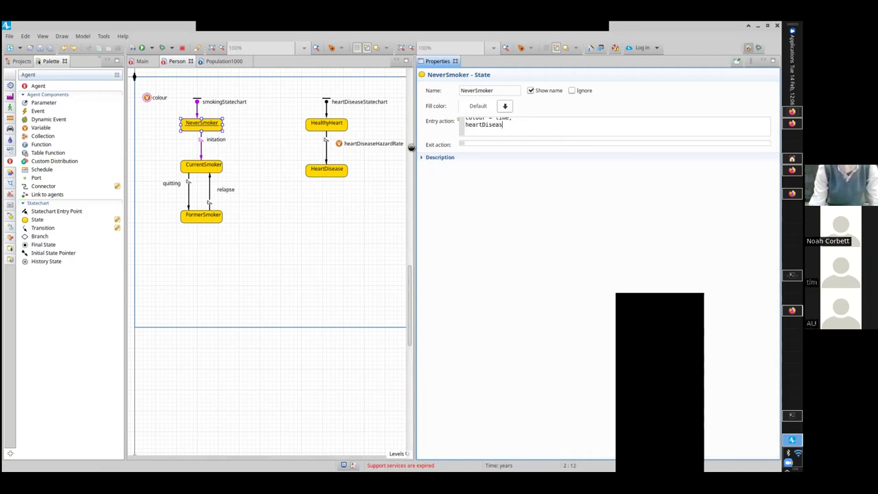
pyautogui.hotkey('ctrl', 'space')
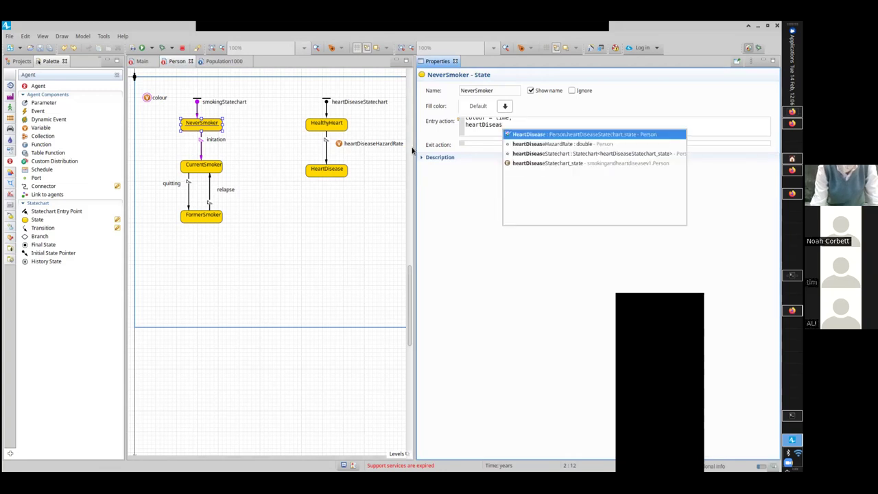
pyautogui.press('Down')
pyautogui.press('Return')
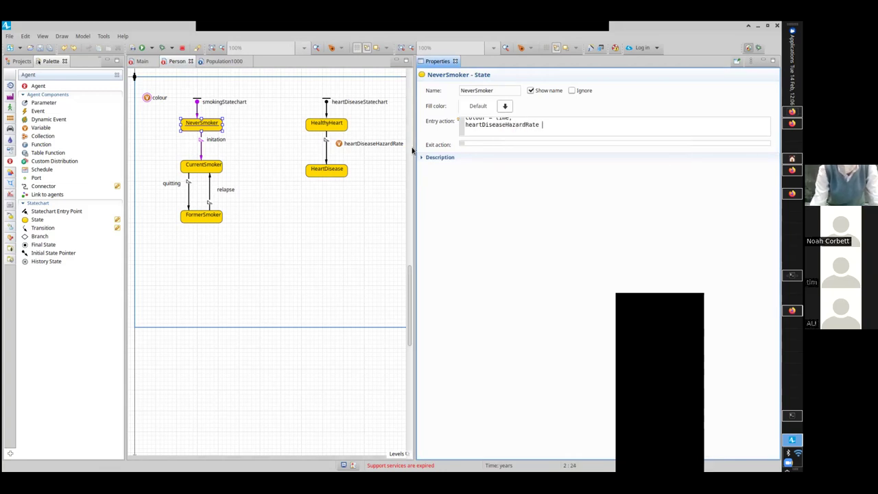
pyautogui.write('= 0.005;')
pyautogui.hotkey('shift', 'Home')
pyautogui.hotkey('ctrl', 'c')
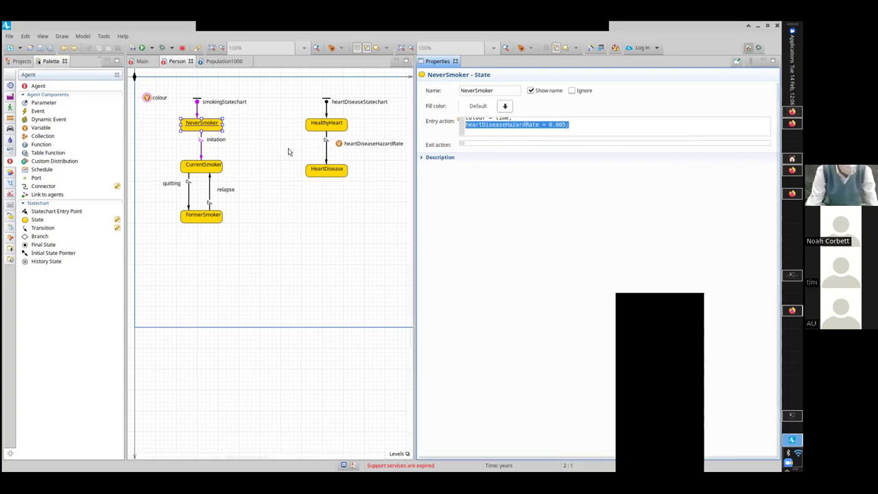
# Paste the copied line into the CurrentSmoker state's entry action and change it to "heartDiseaseHazardRate = 0.05;"
pyautogui.click(210, 167)
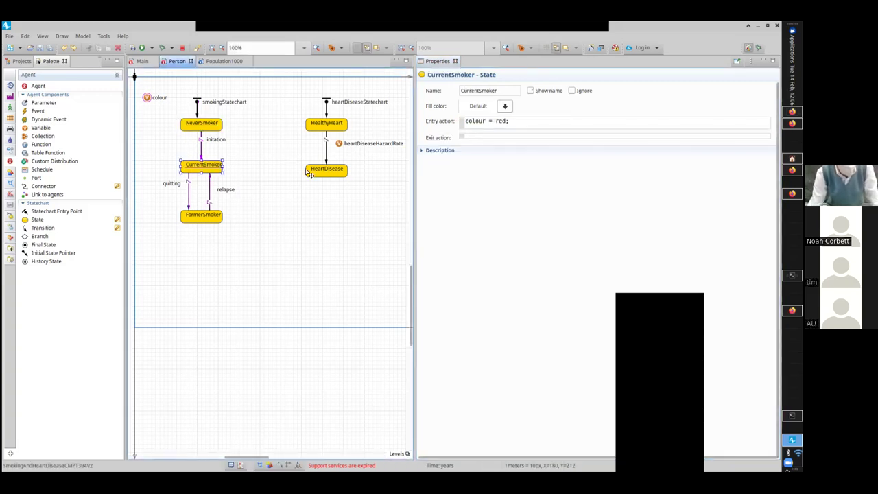
pyautogui.click(517, 123)
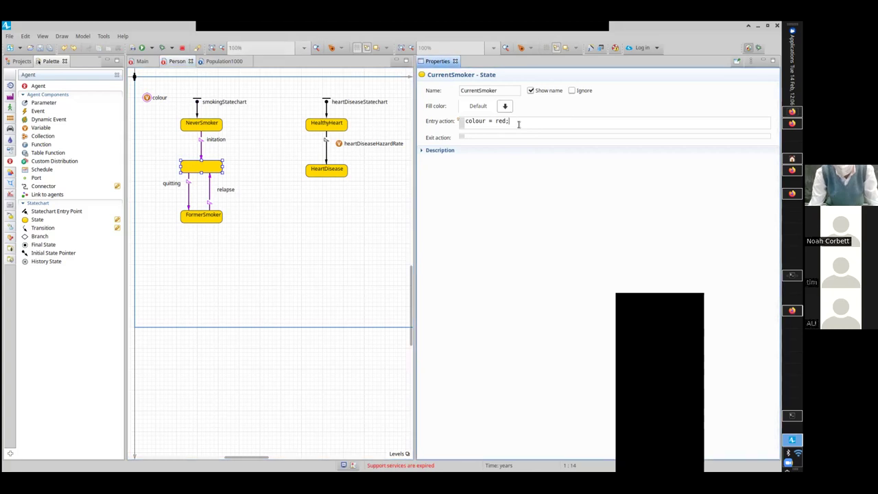
pyautogui.press('Return')
pyautogui.hotkey('ctrl', 'v')
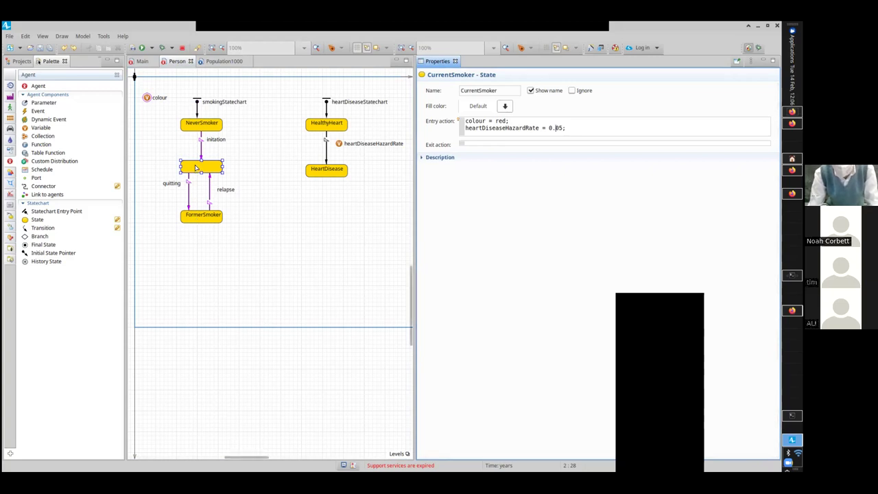
# Try to bring back the CurrentSmoker state's missing label by turning its name display off and on again
pyautogui.click(200, 217)
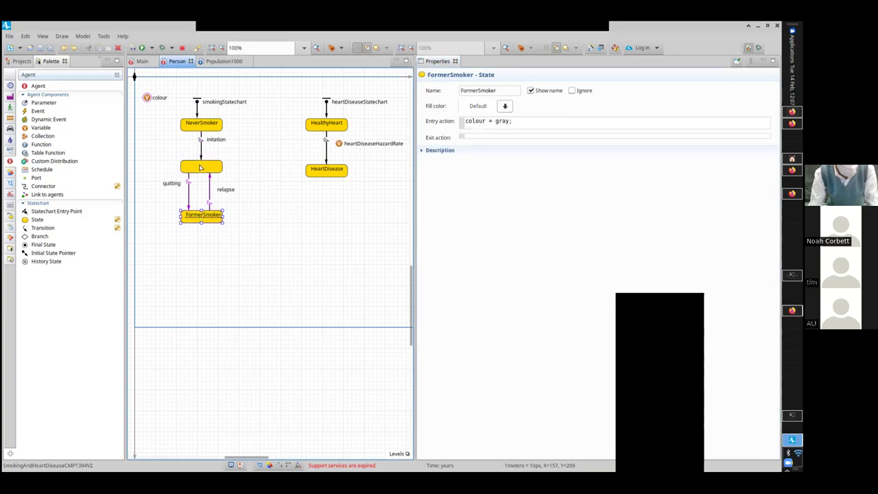
pyautogui.click(200, 167)
pyautogui.click(530, 91)
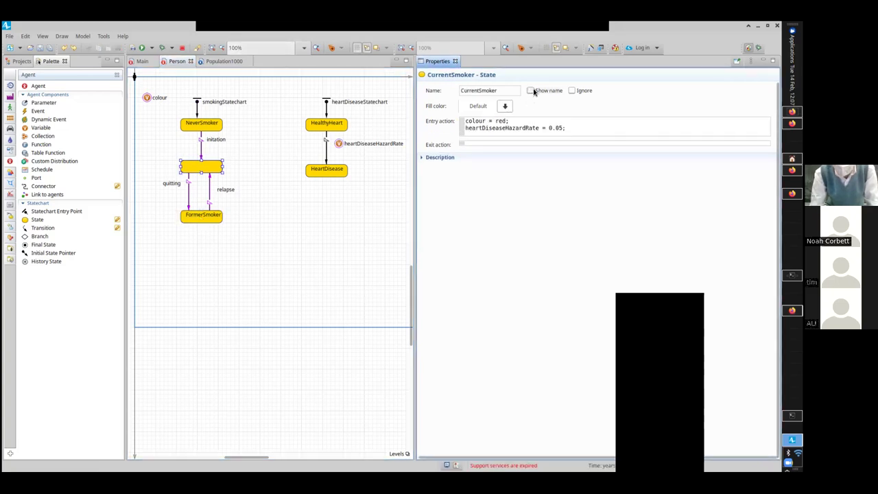
pyautogui.click(530, 90)
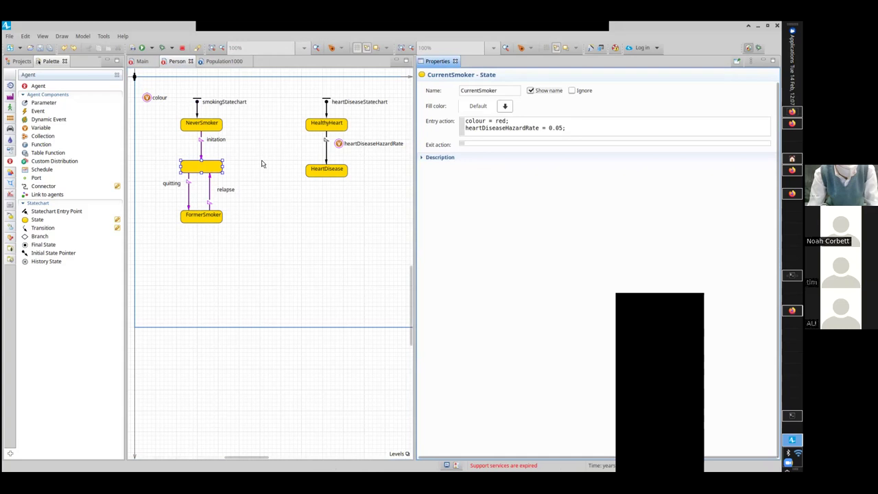
# Paste the copied line "heartDiseaseHazardRate = 0.005;" below the colour assignment in the FormerSmoker state's entry action
pyautogui.click(196, 217)
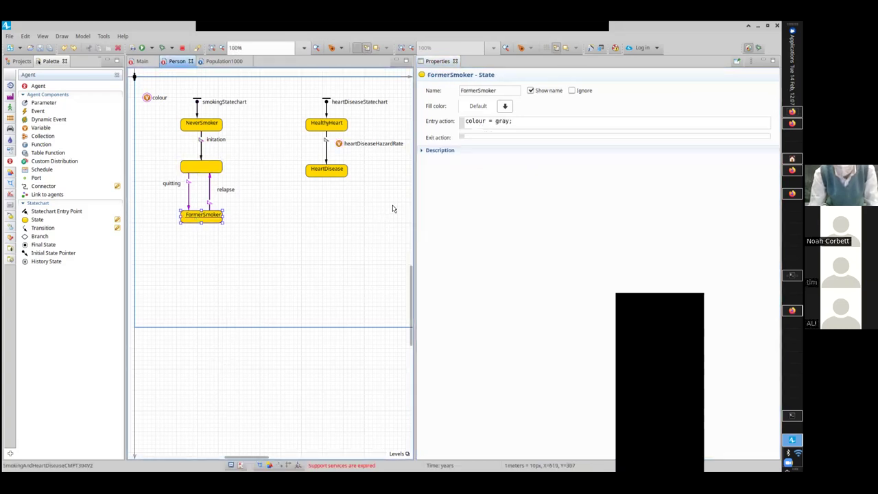
pyautogui.click(554, 119)
pyautogui.hotkey('ctrl', 'v')
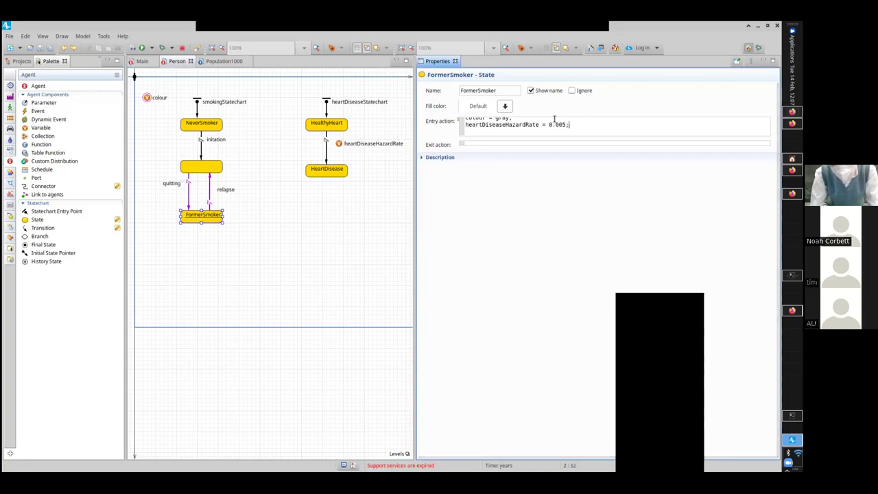
pyautogui.hotkey('shift', 'Left')
pyautogui.hotkey('shift', 'Left')
pyautogui.hotkey('shift', 'Left')
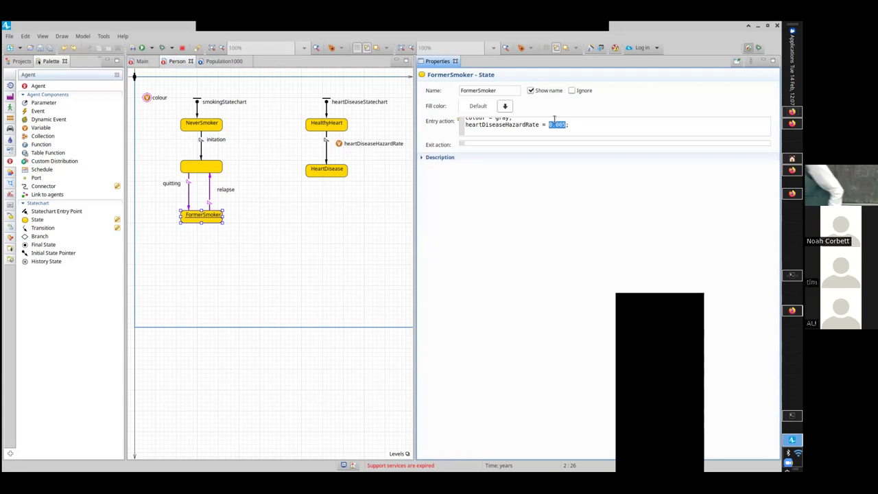
pyautogui.click(550, 119)
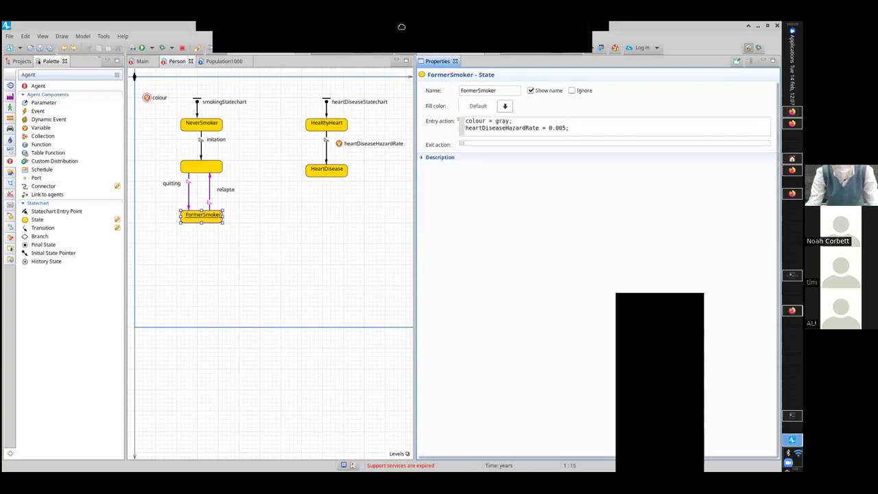
# Change the heartDiseaseHazardRate value in the FormerSmoker state's entry action to 0.02
pyautogui.press('BackSpace')
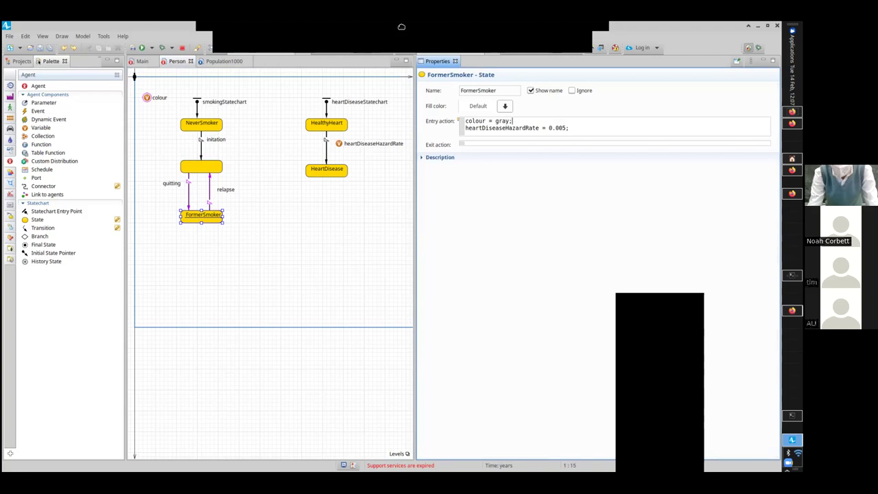
pyautogui.press('BackSpace')
pyautogui.press('BackSpace')
pyautogui.write('2')
# Try to uncover the CurrentSmoker state's missing label by shifting the state, undoing the move, and rechecking its name display
pyautogui.click(193, 166)
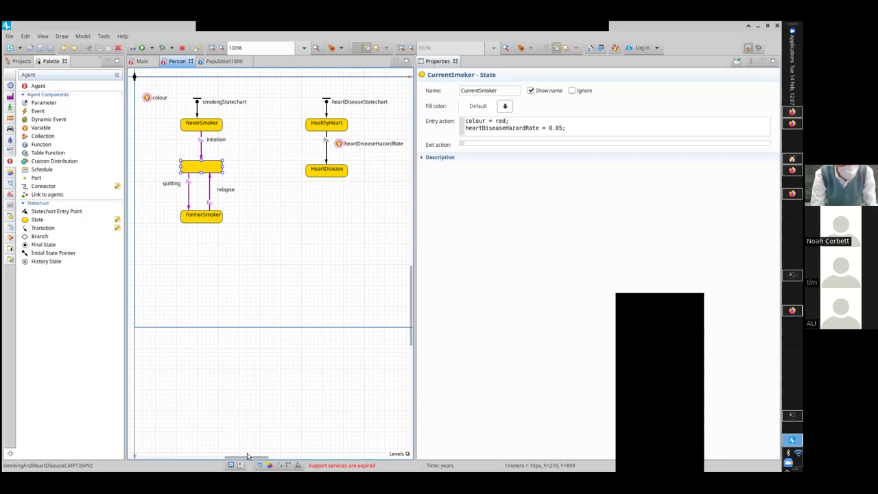
pyautogui.hscroll(-5, 237, 455)
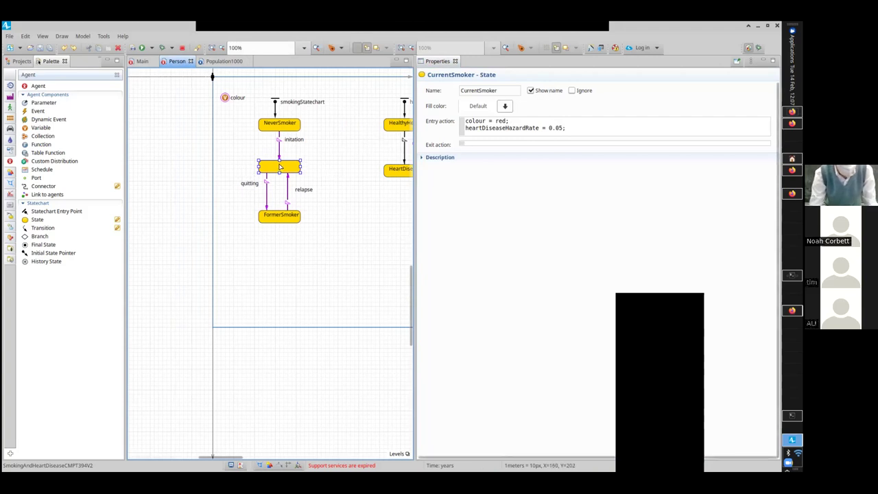
pyautogui.moveTo(281, 167); pyautogui.dragTo(227, 167)
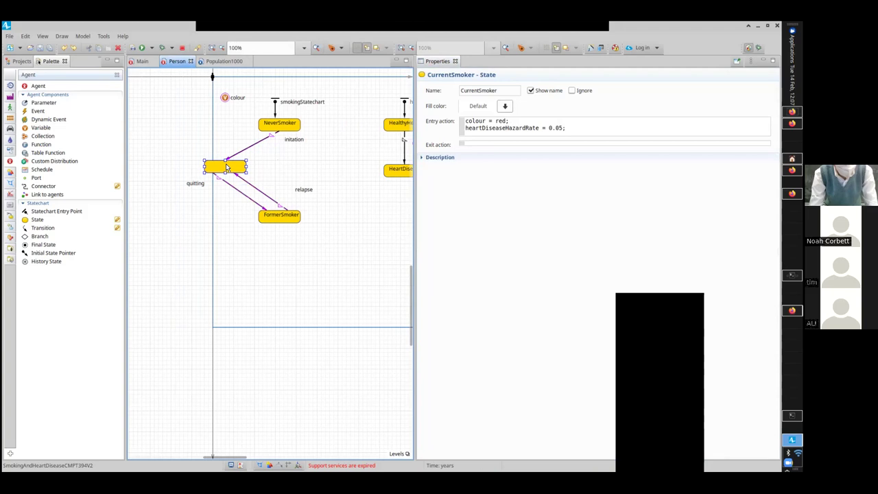
pyautogui.hotkey('ctrl', 'z')
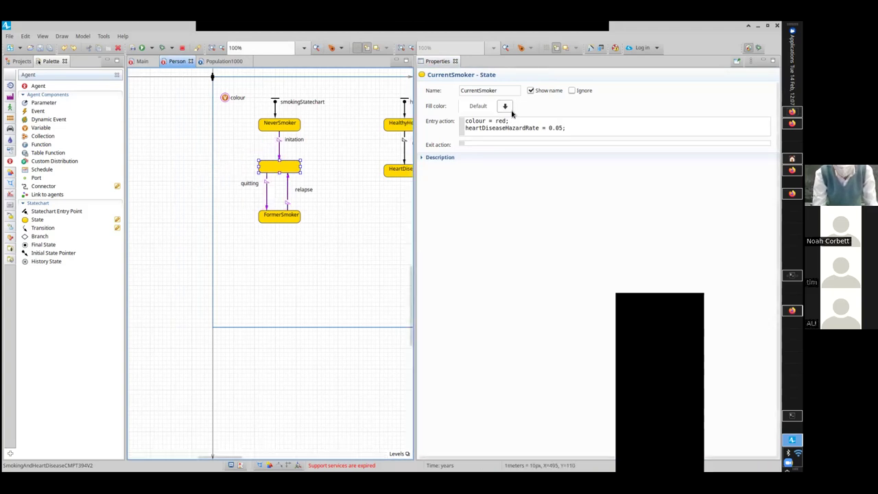
pyautogui.click(531, 91)
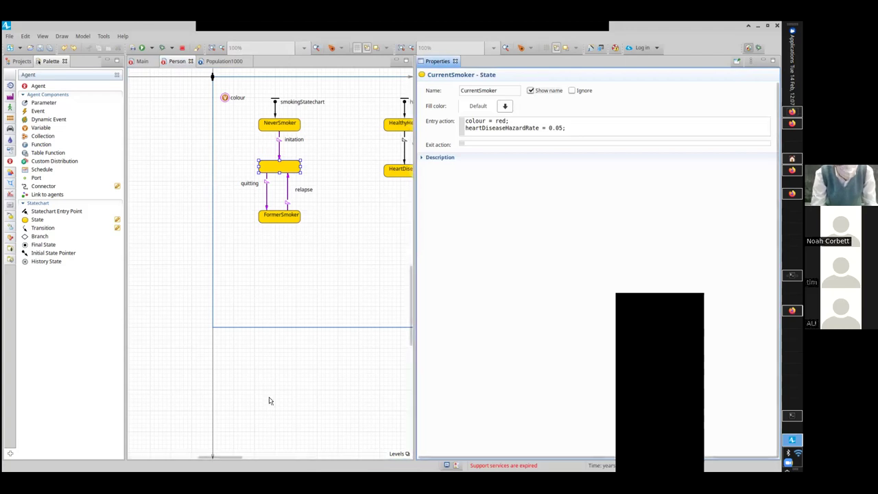
# Bring the stray CurrentSmoker name label back from beyond the heart disease statechart and place it inside its state box
pyautogui.moveTo(233, 456); pyautogui.dragTo(313, 456)
pyautogui.moveTo(349, 129)
pyautogui.mouseDown()
pyautogui.moveTo(117, 131)
pyautogui.moveTo(130, 140)
pyautogui.mouseUp()
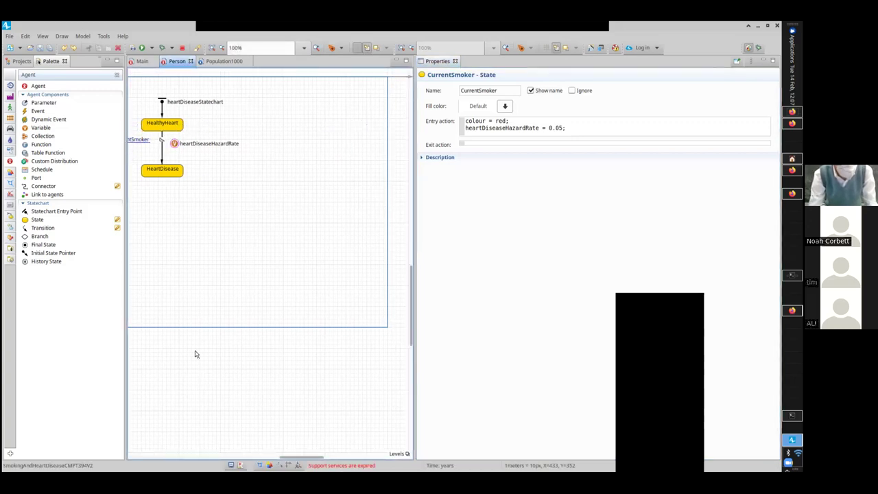
pyautogui.moveTo(284, 456); pyautogui.dragTo(227, 455)
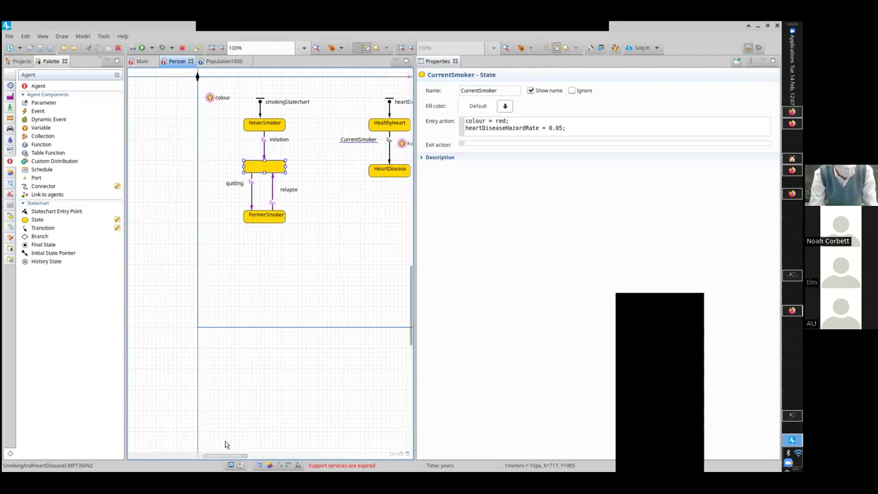
pyautogui.moveTo(347, 140); pyautogui.dragTo(259, 174)
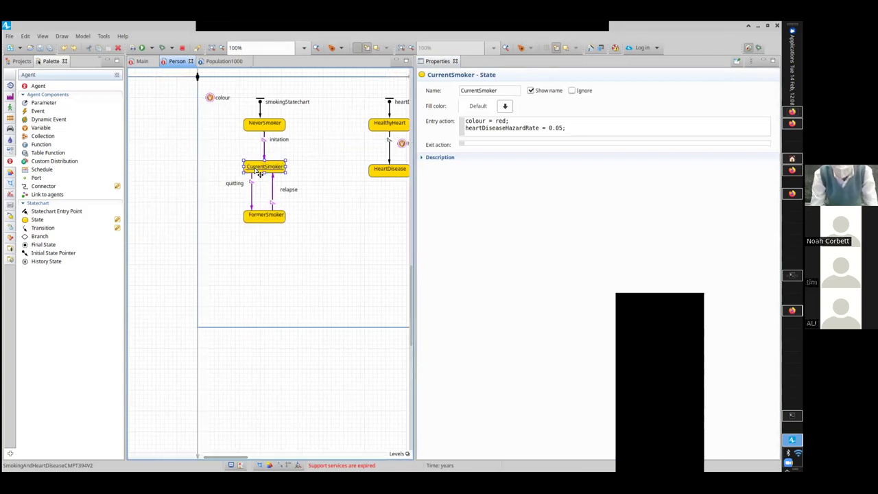
# Review each smoking state's entry action alongside the rate of the transition from HealthyHeart to HeartDisease
pyautogui.click(21, 61)
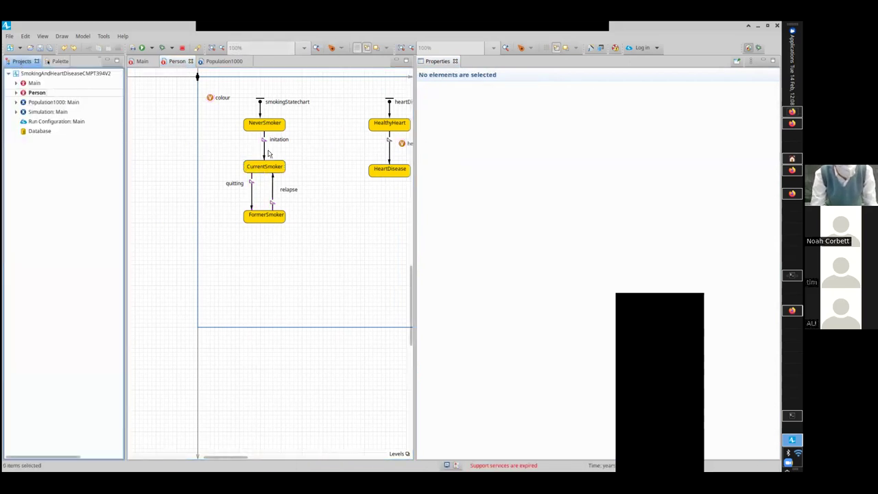
pyautogui.click(267, 127)
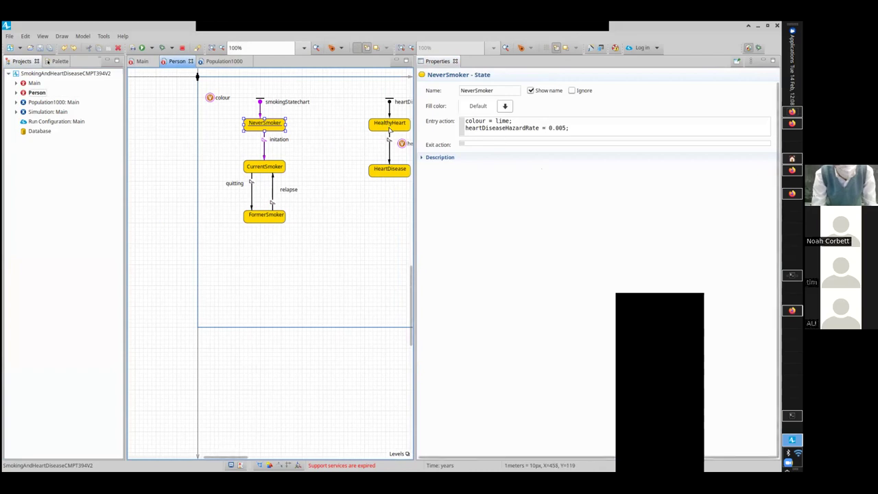
pyautogui.click(390, 144)
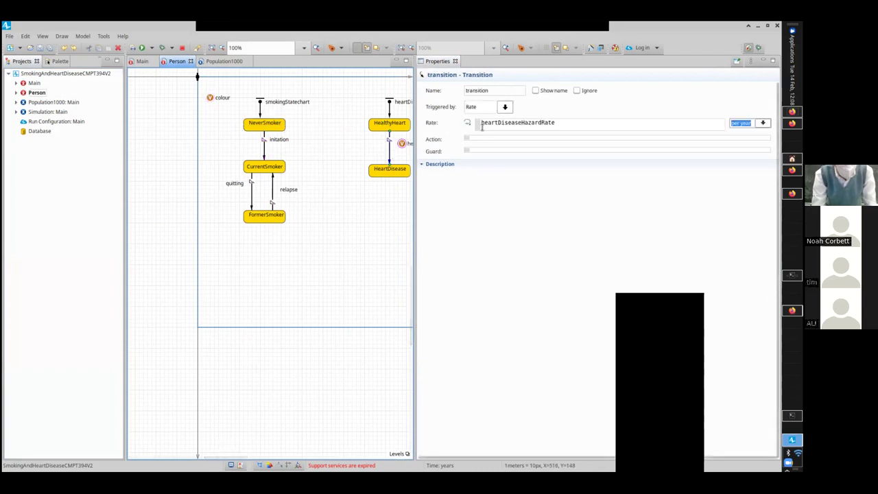
pyautogui.click(266, 125)
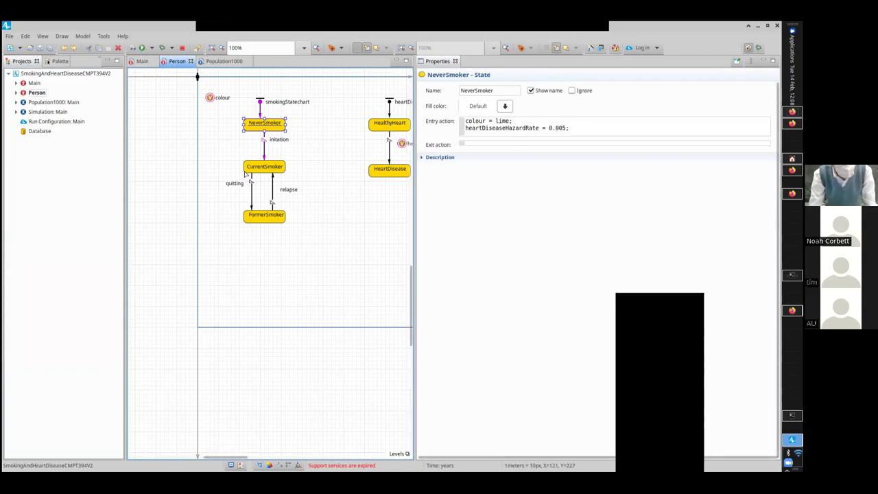
pyautogui.click(272, 166)
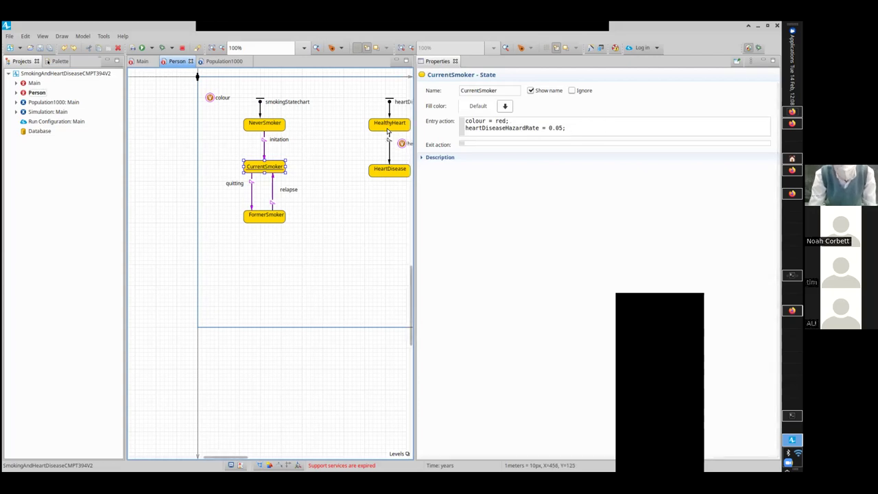
pyautogui.click(388, 142)
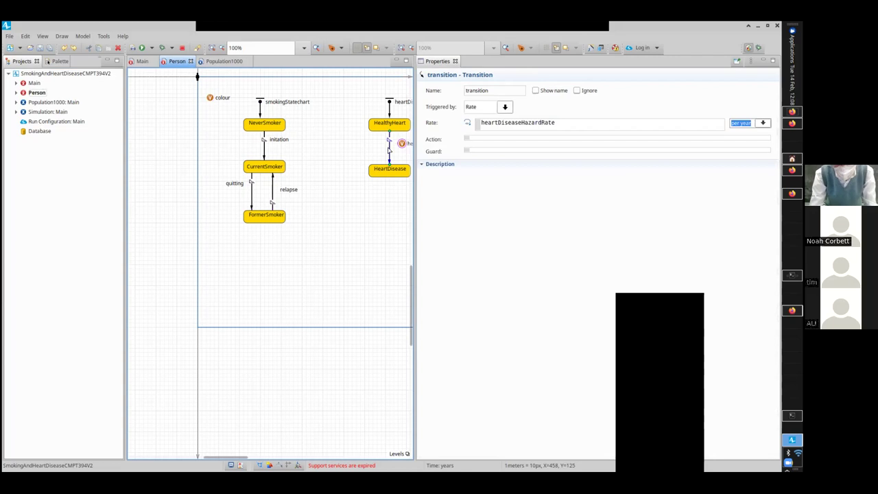
pyautogui.click(264, 167)
pyautogui.click(263, 216)
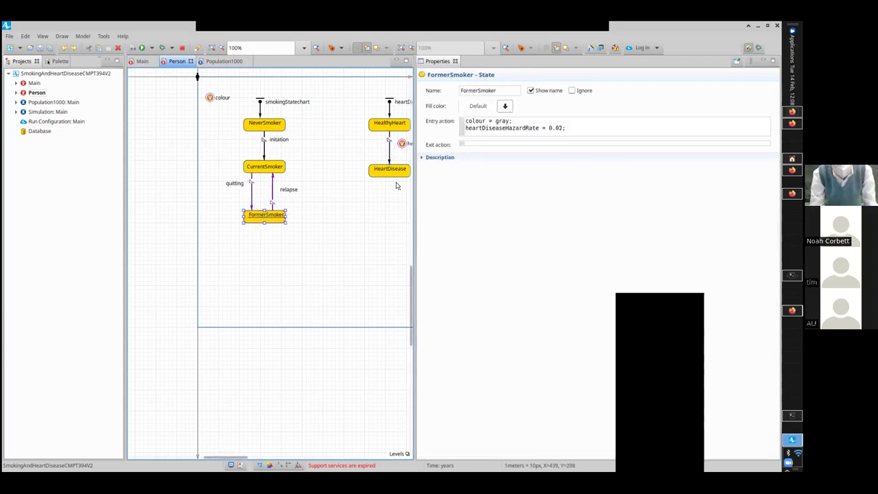
pyautogui.click(388, 144)
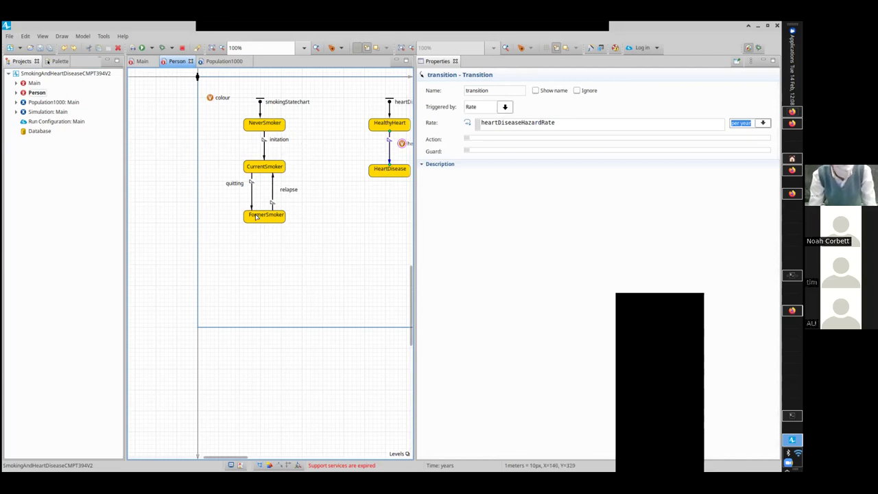
# Run the Population1000 experiment in virtual time and show the developer panel
pyautogui.rightClick(62, 102)
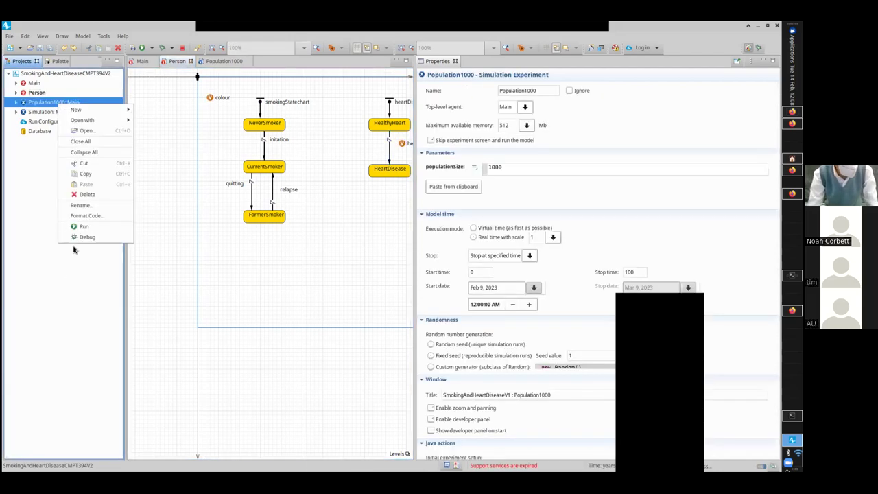
pyautogui.click(84, 227)
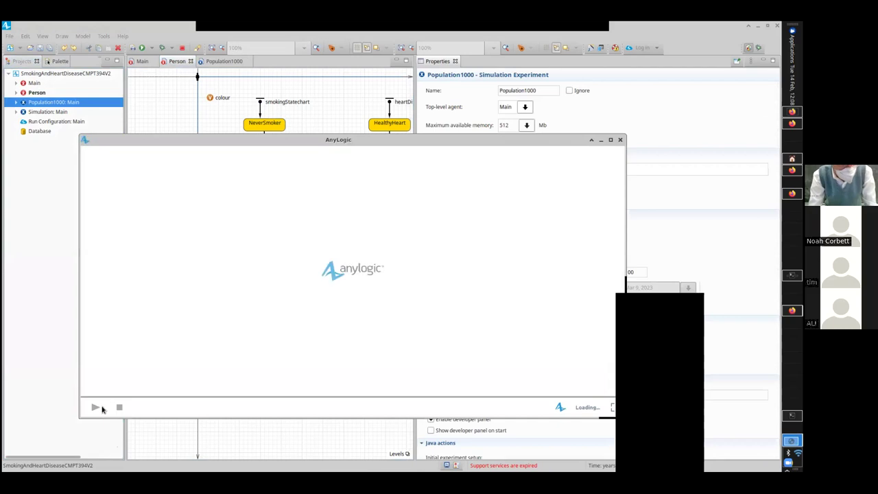
pyautogui.click(100, 408)
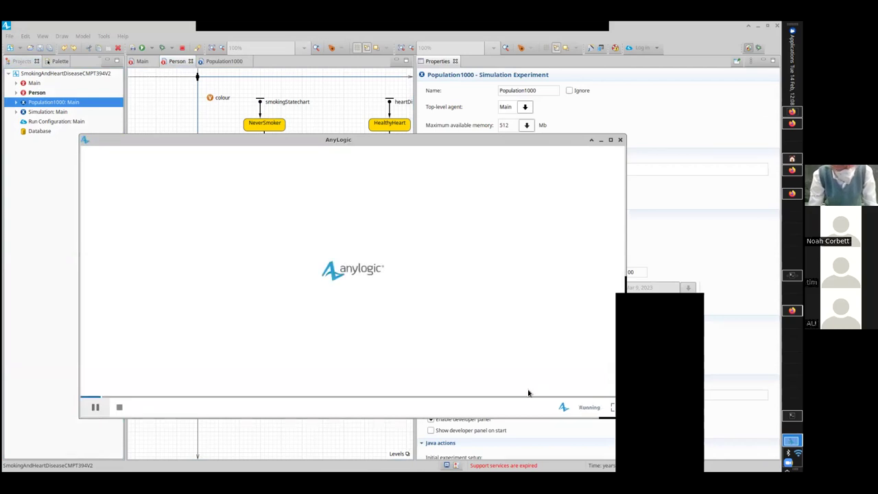
pyautogui.click(231, 408)
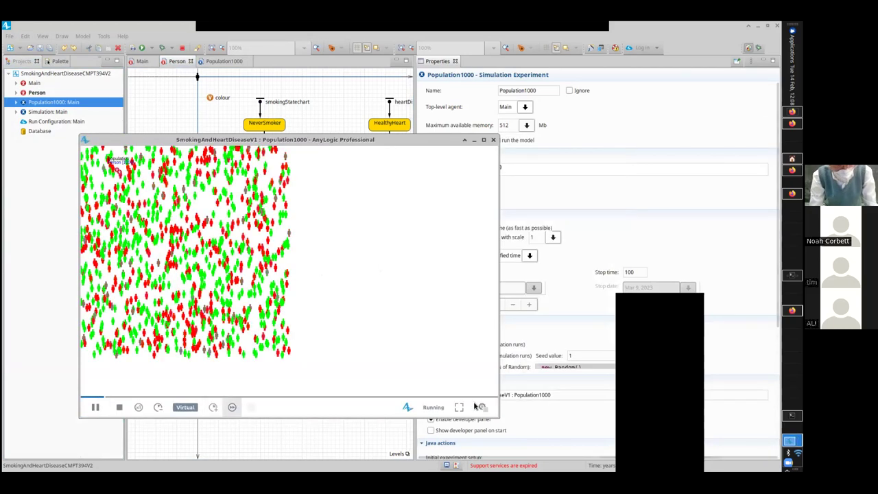
pyautogui.click(480, 407)
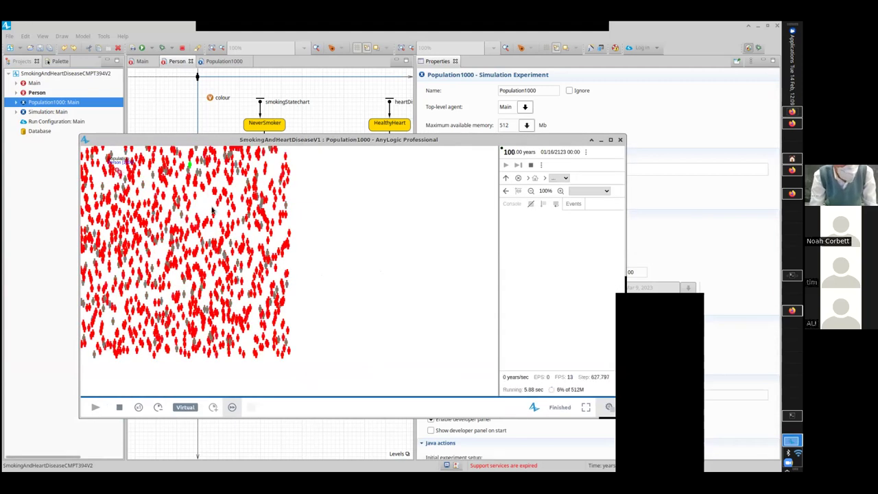
# Inspect the population's heartDiseasePrevalentCaseCount statistic in an enlarged inspection window, and close the simulation
pyautogui.click(118, 170)
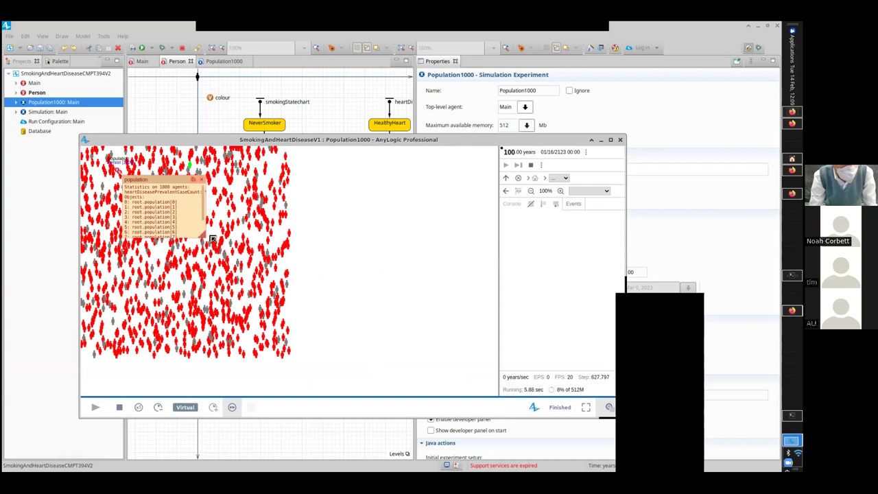
pyautogui.moveTo(203, 237); pyautogui.dragTo(367, 266)
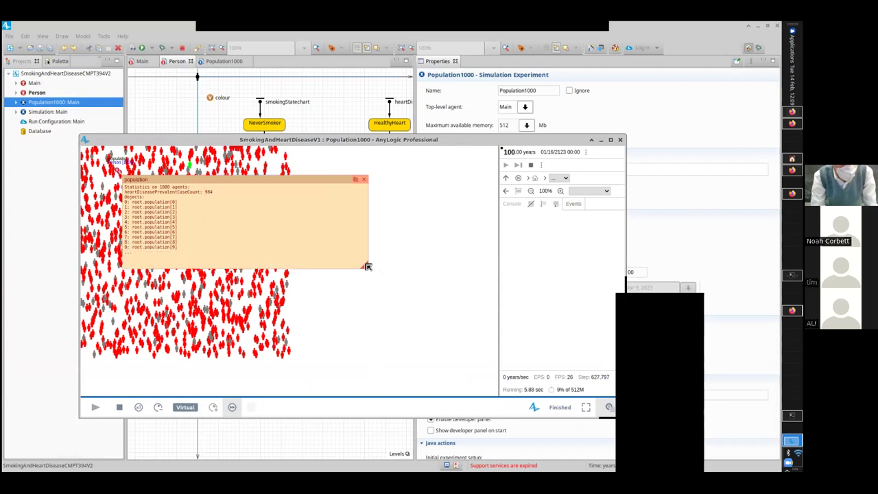
pyautogui.click(364, 179)
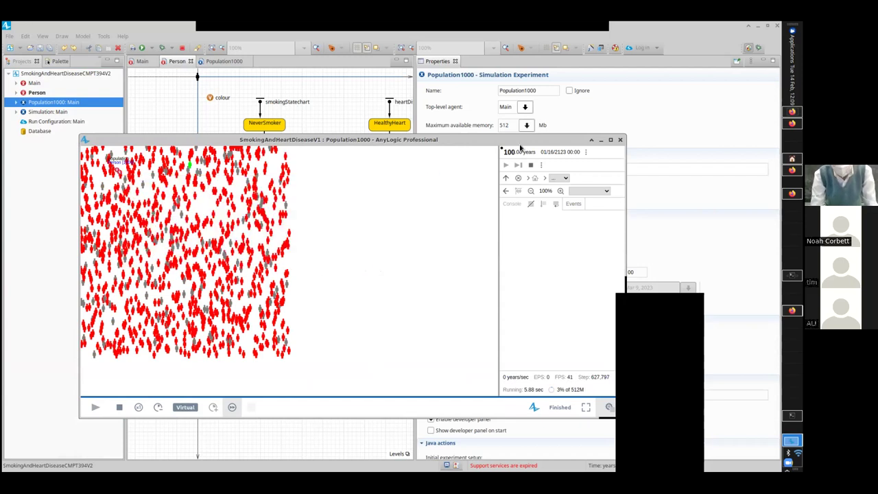
pyautogui.click(620, 139)
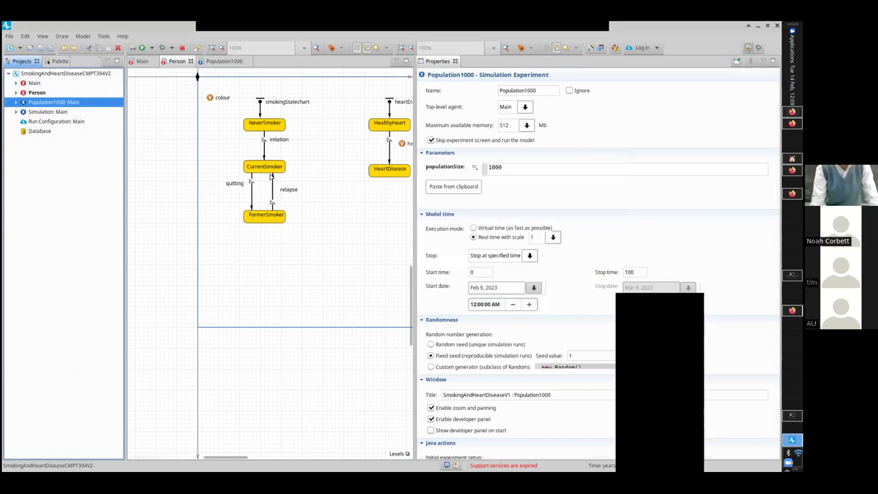
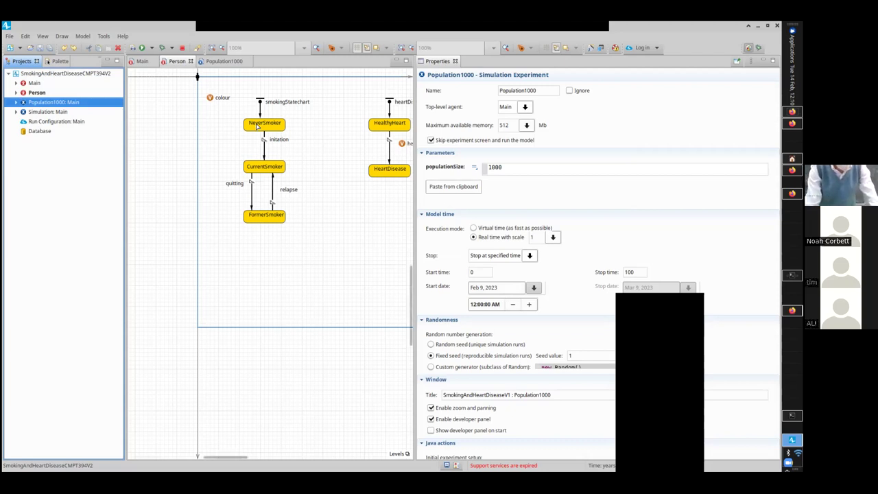
# Examine the hazard rate assignments in the NeverSmoker, CurrentSmoker and FormerSmoker entry actions and the rate of the initation transition
pyautogui.click(261, 129)
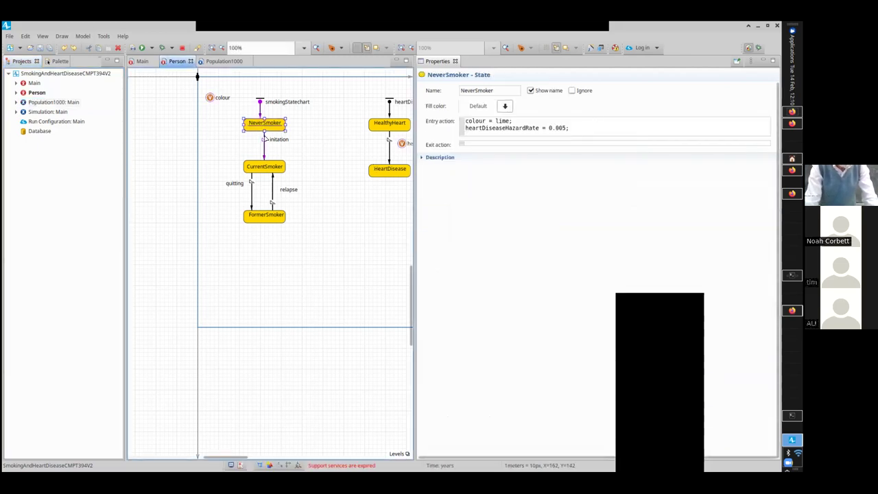
pyautogui.click(265, 140)
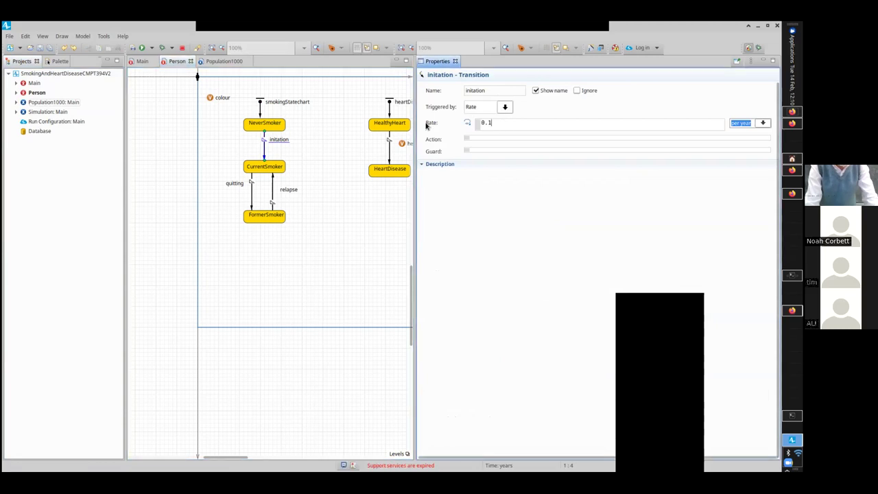
pyautogui.click(273, 127)
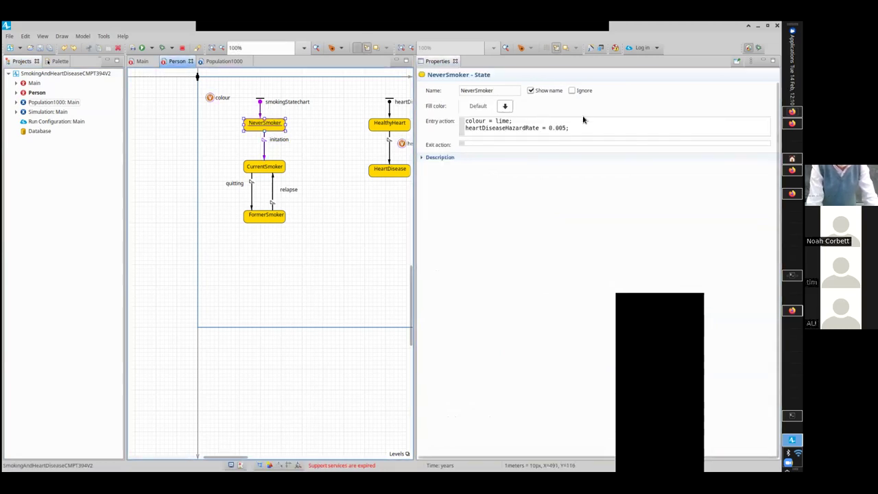
pyautogui.moveTo(570, 127); pyautogui.dragTo(546, 127)
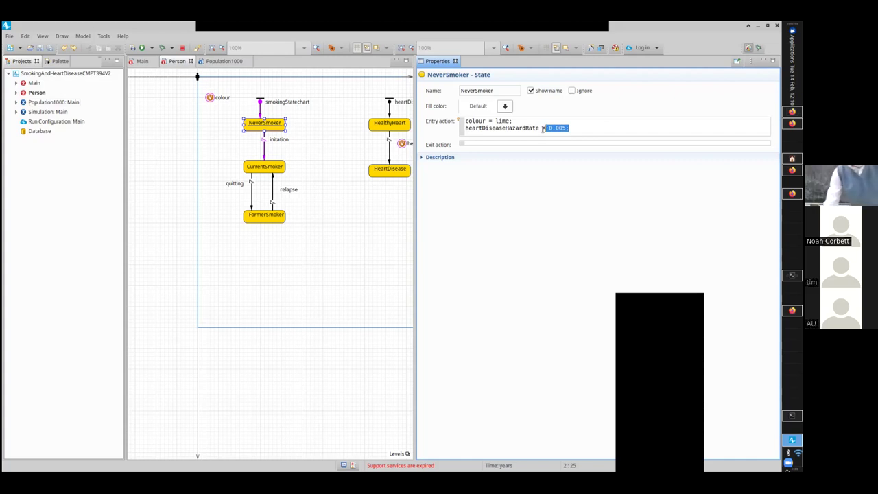
pyautogui.click(266, 166)
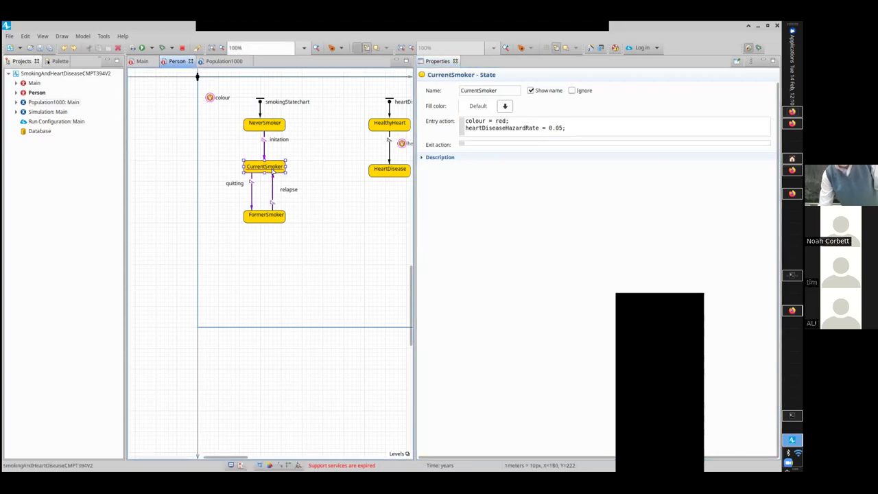
pyautogui.click(569, 130)
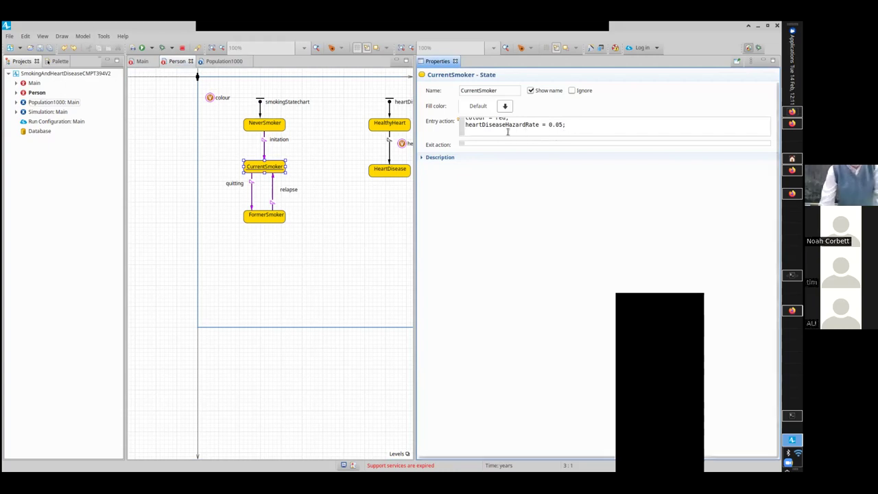
pyautogui.click(257, 218)
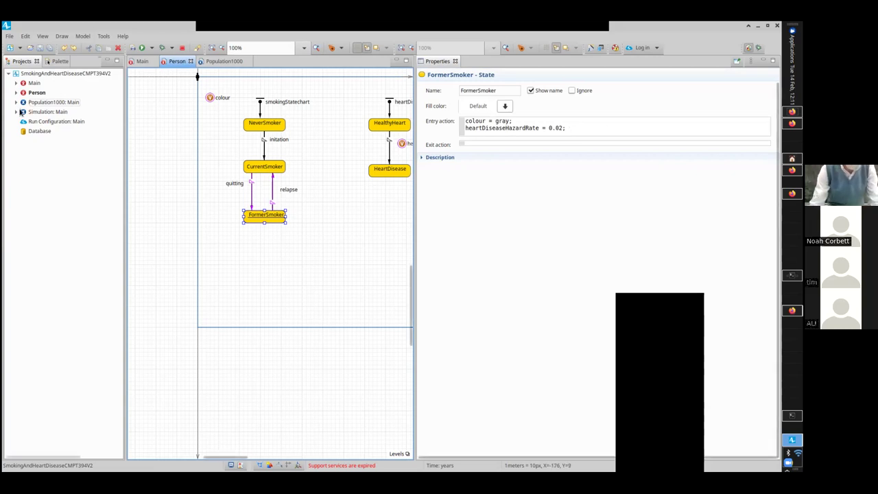
# Add an Average-type statistic named heartDiseaseFractionalPrevalence to the population in Main
pyautogui.doubleClick(24, 83)
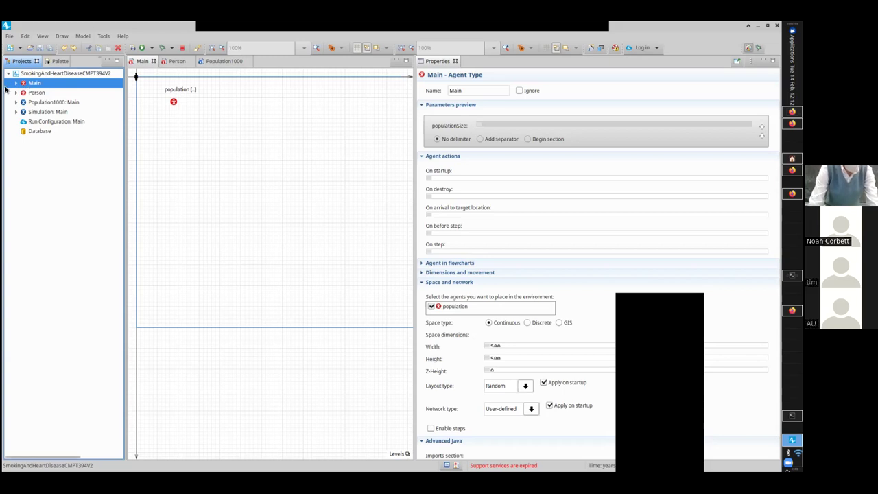
pyautogui.click(174, 102)
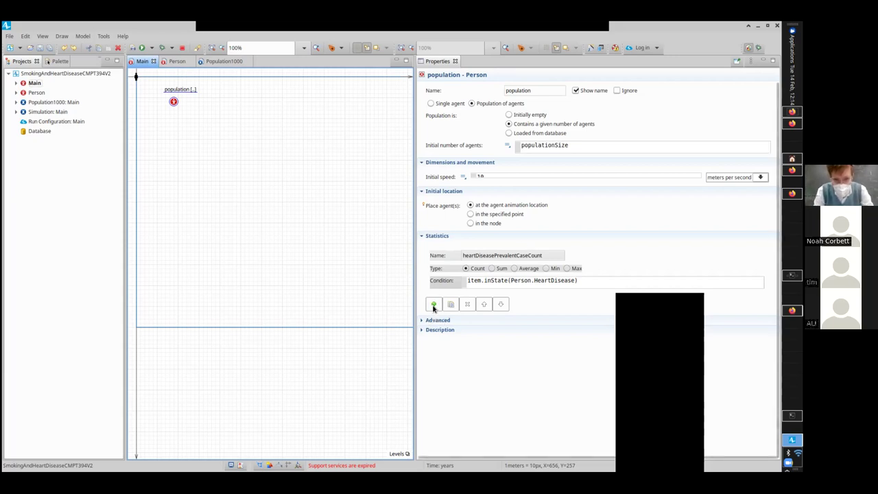
pyautogui.click(433, 304)
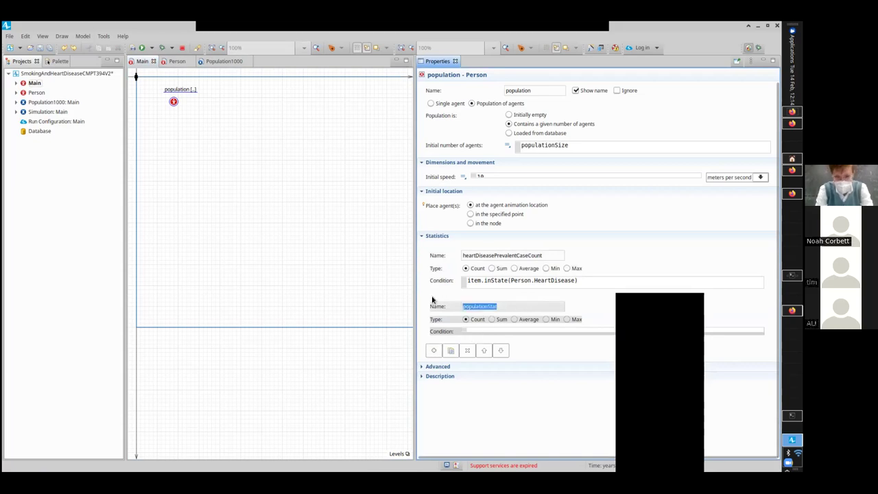
pyautogui.write('heartDiseaseFractionalPrevalence')
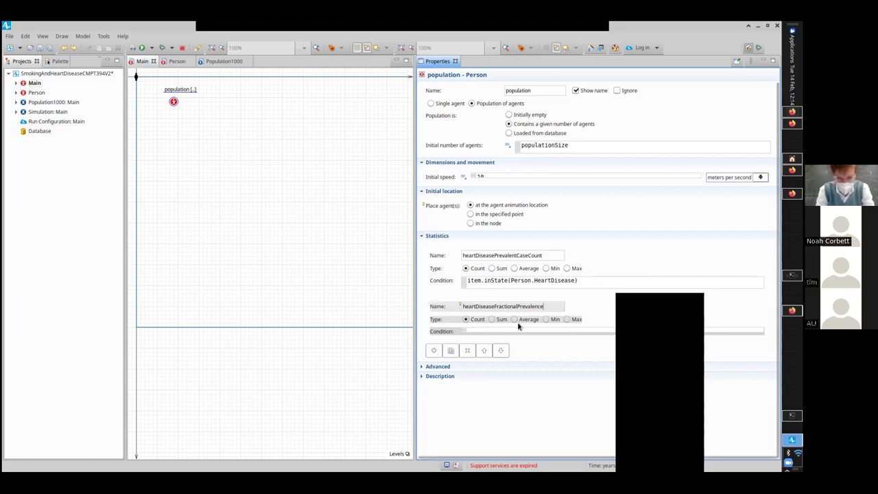
pyautogui.click(515, 320)
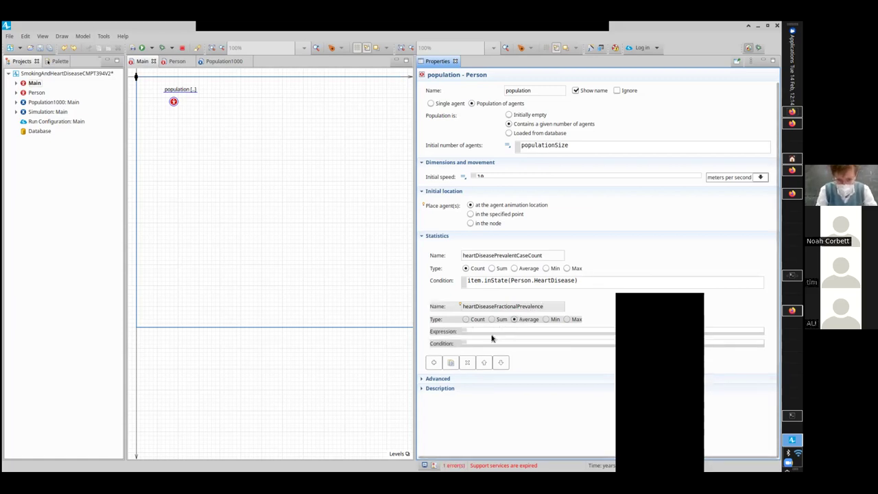
# Set the heartDiseaseFractionalPrevalence expression to "item.inState(Person.HeartDisease) ? 1.0 : 0.0", reusing the condition of heartDiseasePrevalentCaseCount
pyautogui.click(484, 332)
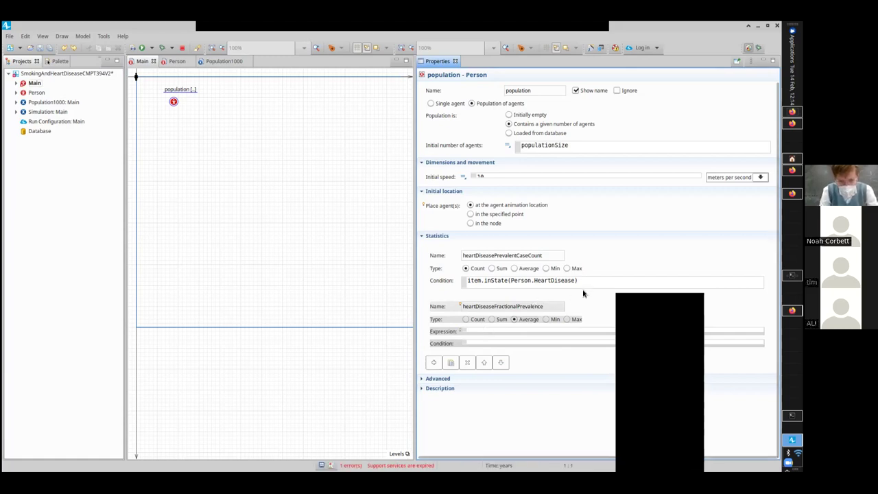
pyautogui.moveTo(585, 281); pyautogui.dragTo(467, 281)
pyautogui.hotkey('ctrl', 'c')
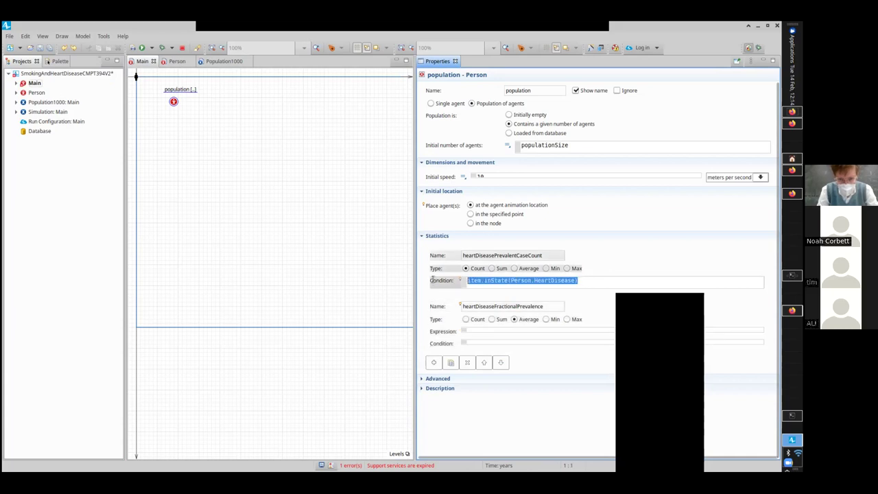
pyautogui.click(472, 331)
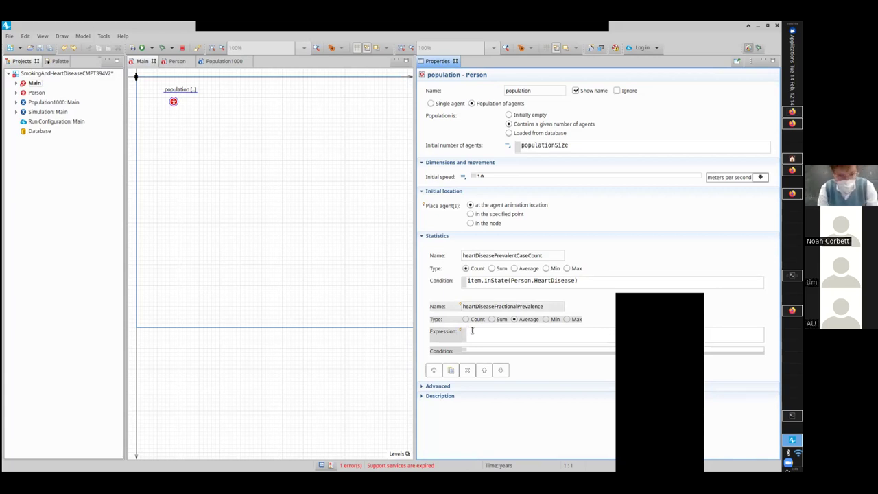
pyautogui.hotkey('ctrl', 'v')
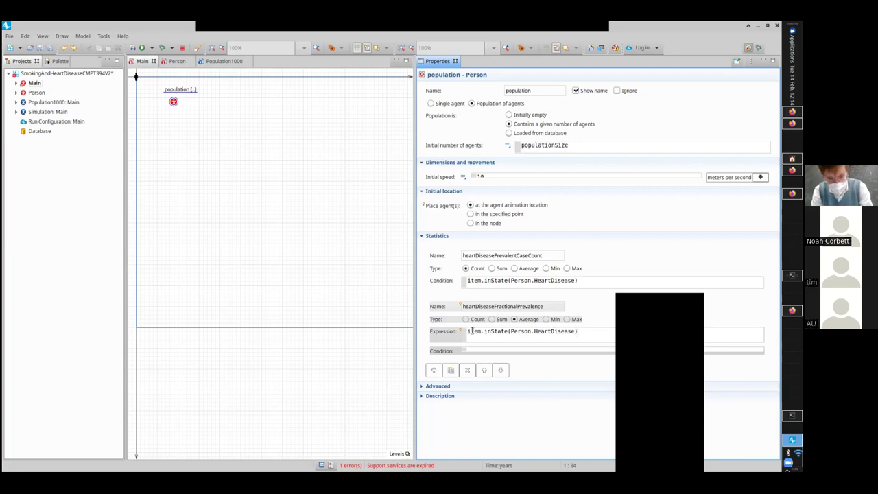
pyautogui.press('Home')
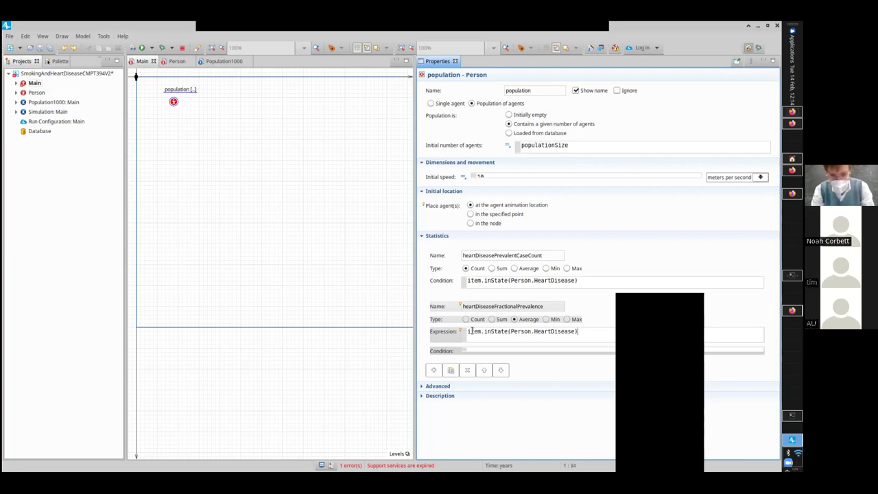
pyautogui.write('?')
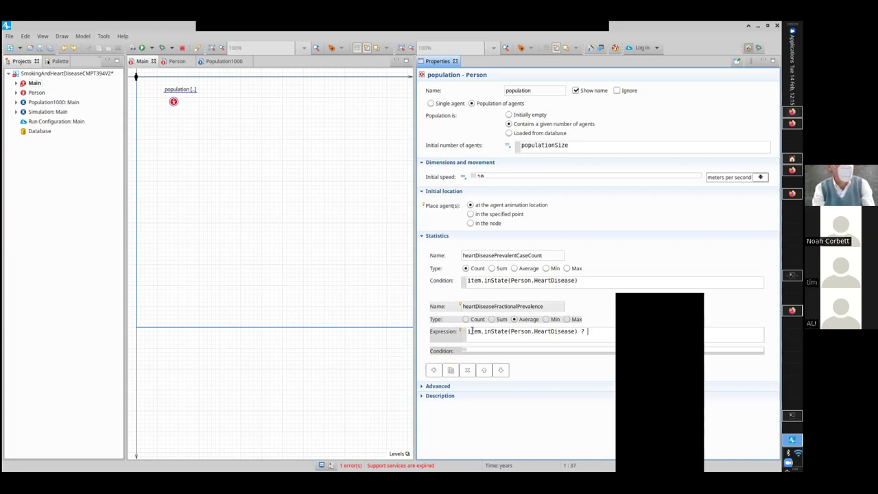
pyautogui.write(' 1.0 :')
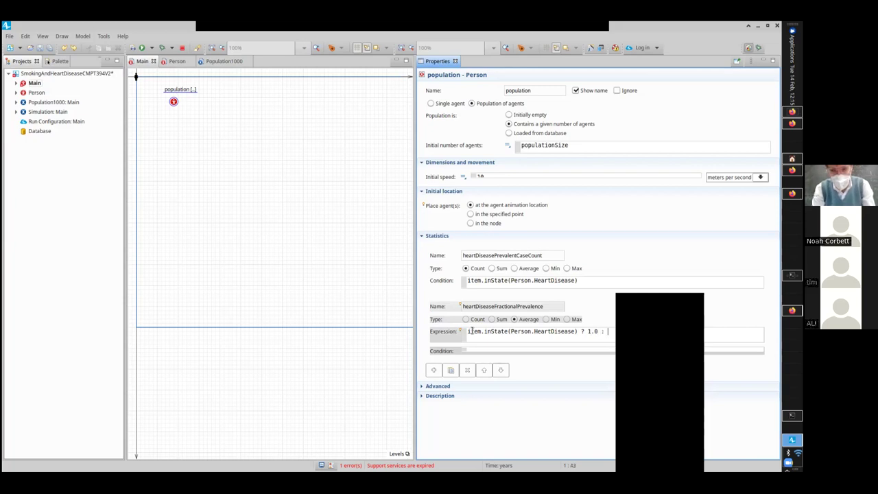
pyautogui.write(' 0.0')
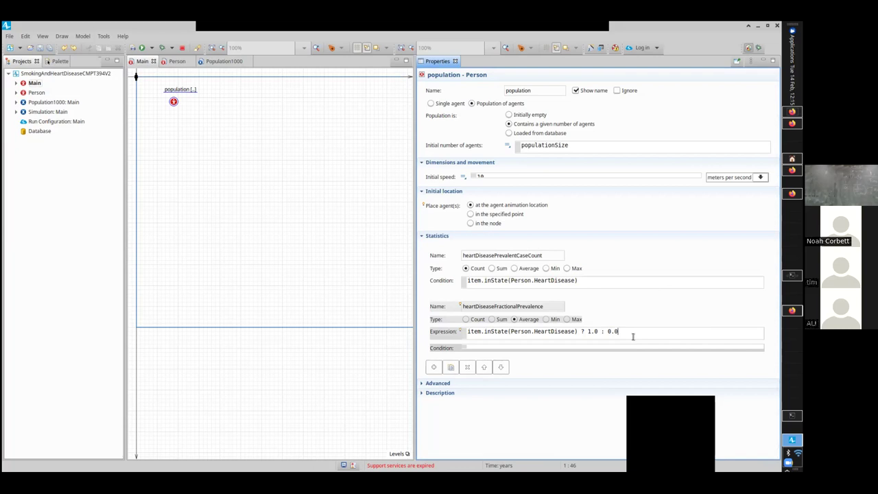
pyautogui.press('Home')
pyautogui.write('////////')
pyautogui.hotkey('shift', 'Home')
pyautogui.write('()')
pyautogui.press('End')
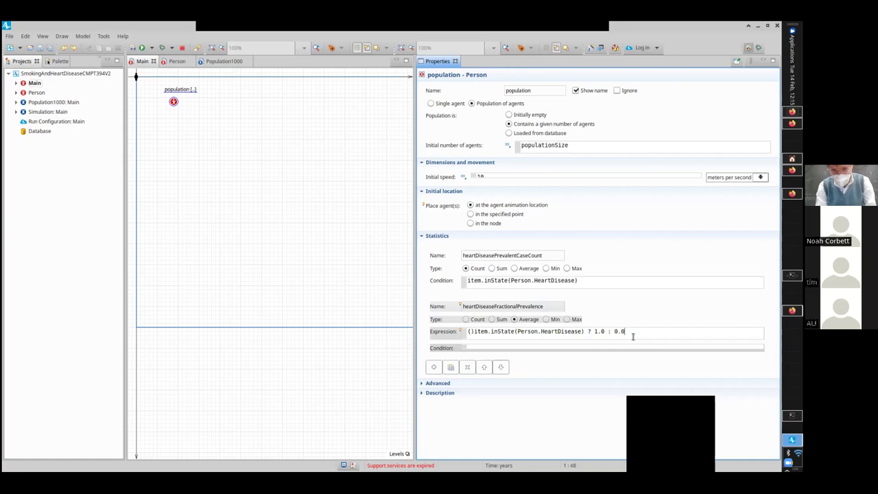
pyautogui.press('Home')
pyautogui.press('Right')
pyautogui.press('Delete')
pyautogui.press('BackSpace')
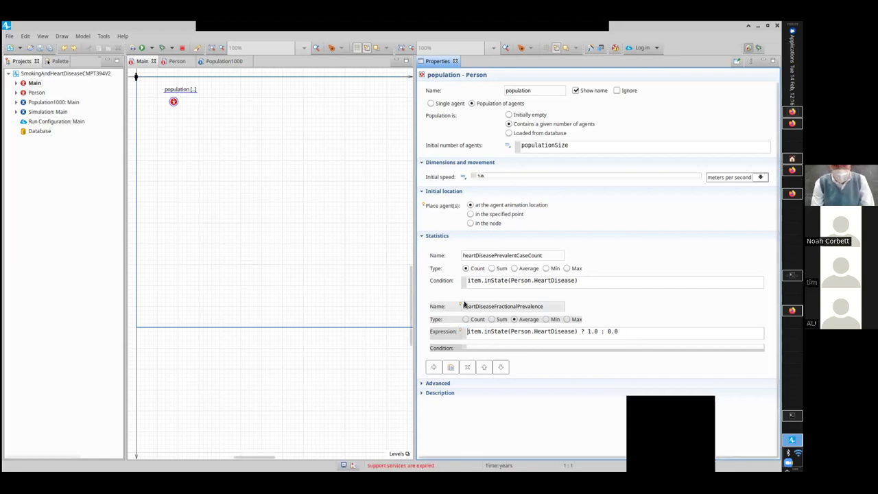
# Run the Population1000 experiment in a maximized window, switch it to virtual time and show the developer panel
pyautogui.rightClick(33, 104)
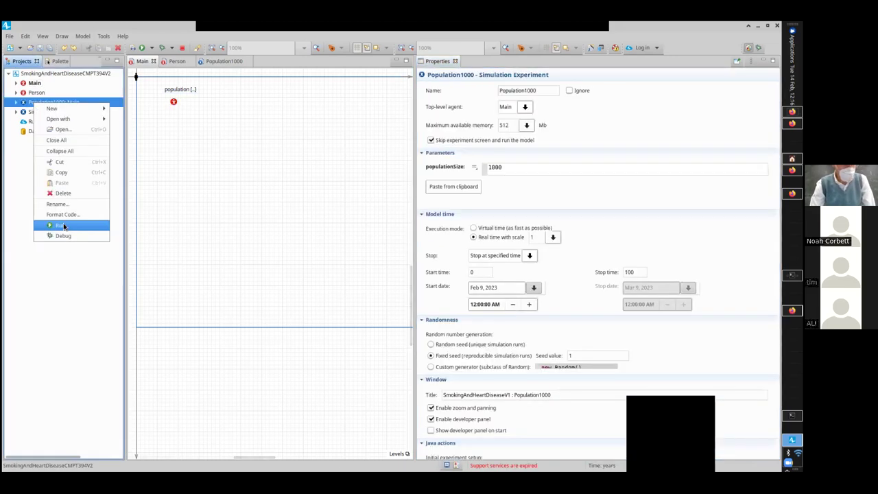
pyautogui.click(63, 224)
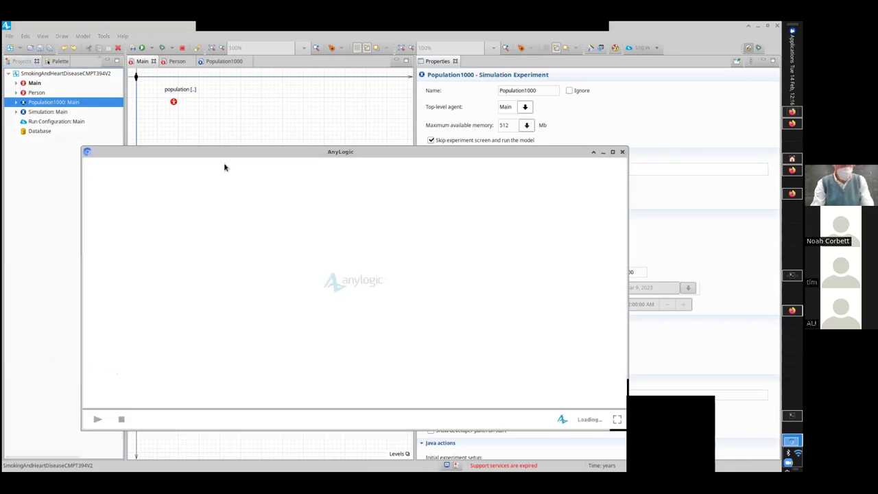
pyautogui.doubleClick(208, 155)
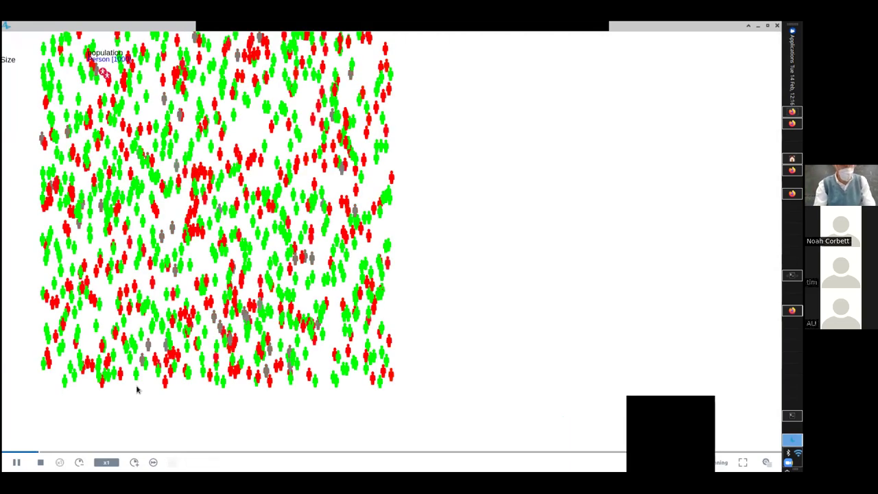
pyautogui.click(153, 461)
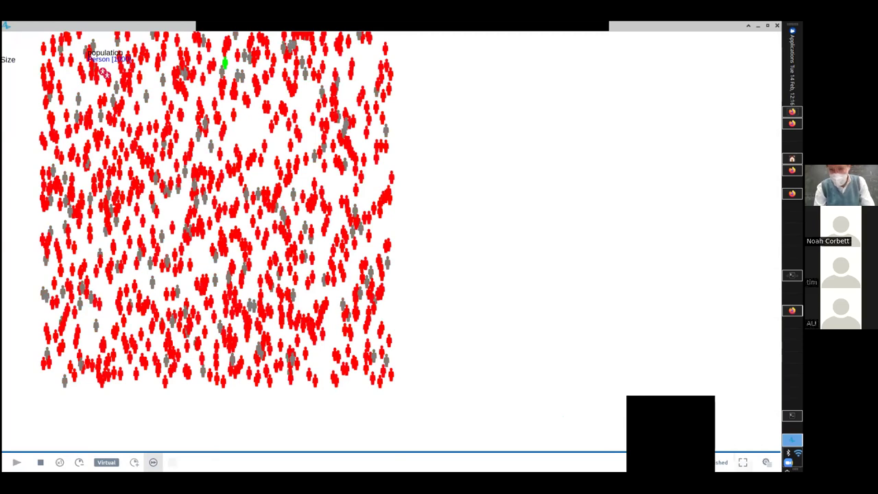
pyautogui.click(766, 461)
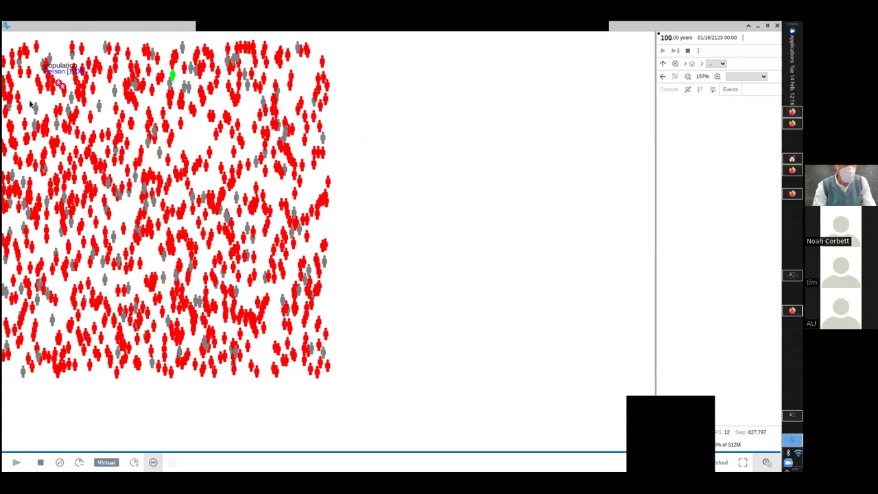
# Inspect the population's prevalent case count and fractional prevalence statistics in an enlarged inspection window, and close the simulation
pyautogui.click(58, 84)
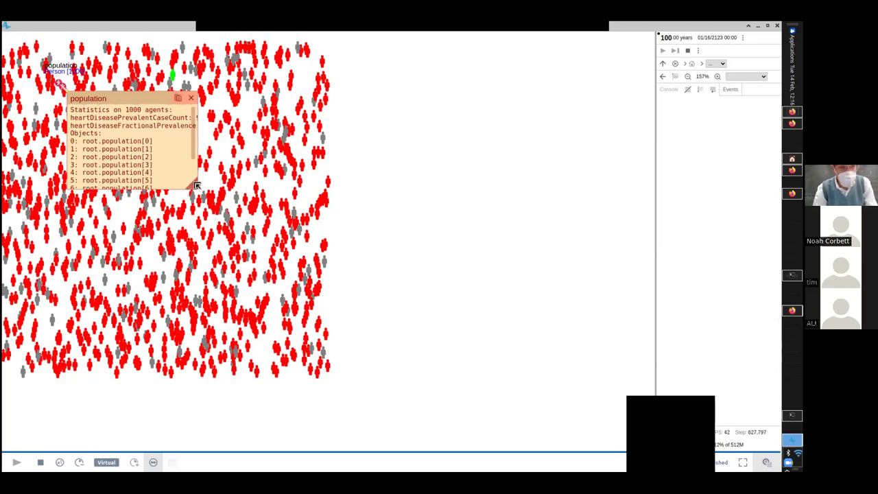
pyautogui.moveTo(195, 185); pyautogui.dragTo(456, 294)
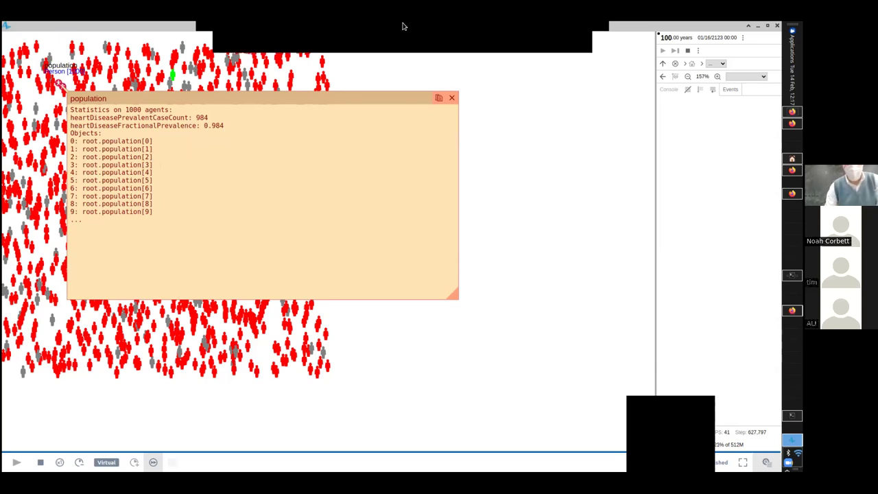
pyautogui.click(451, 98)
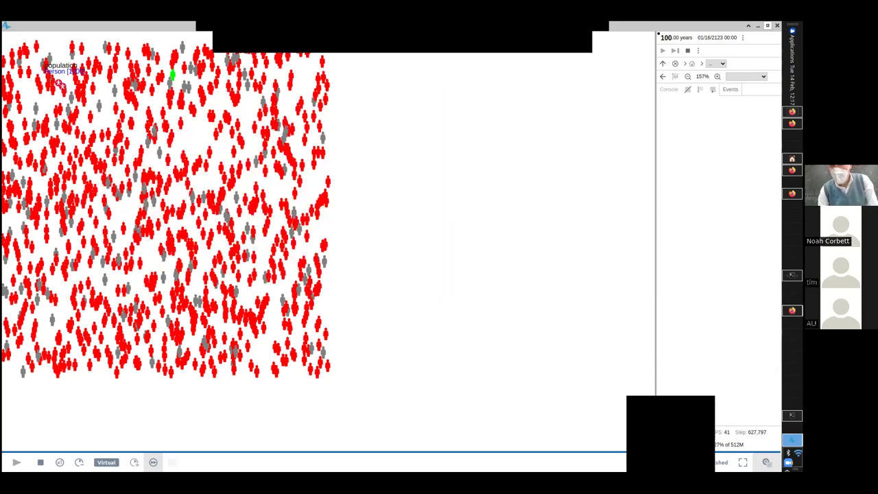
pyautogui.click(776, 25)
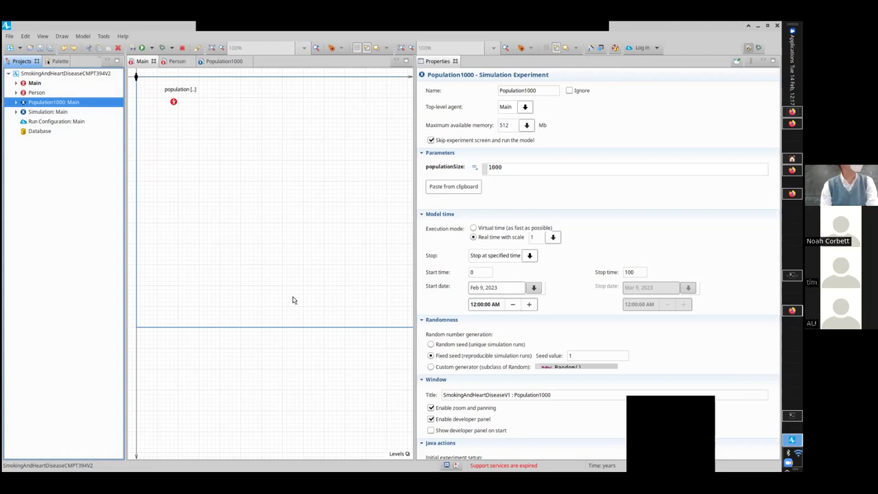
pyautogui.hotkey('alt', 'Tab')
pyautogui.hotkey('alt', 'shift', 'Tab')
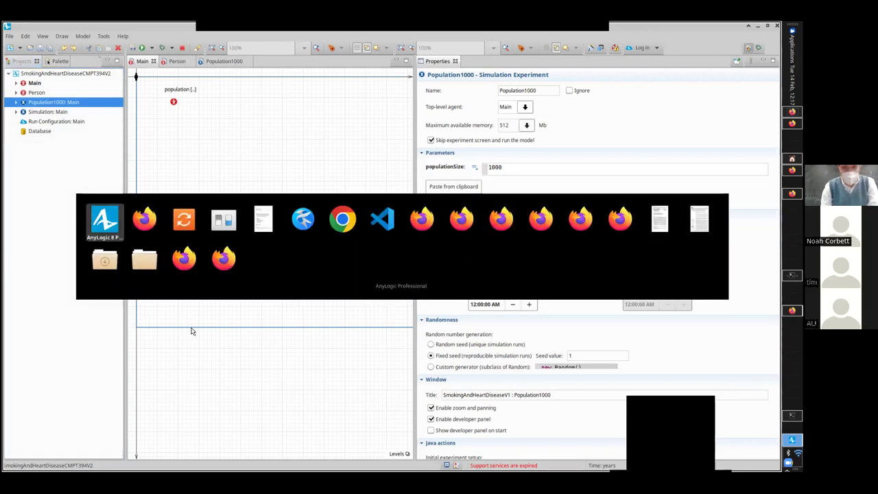
pyautogui.hotkey('alt', 'Tab')
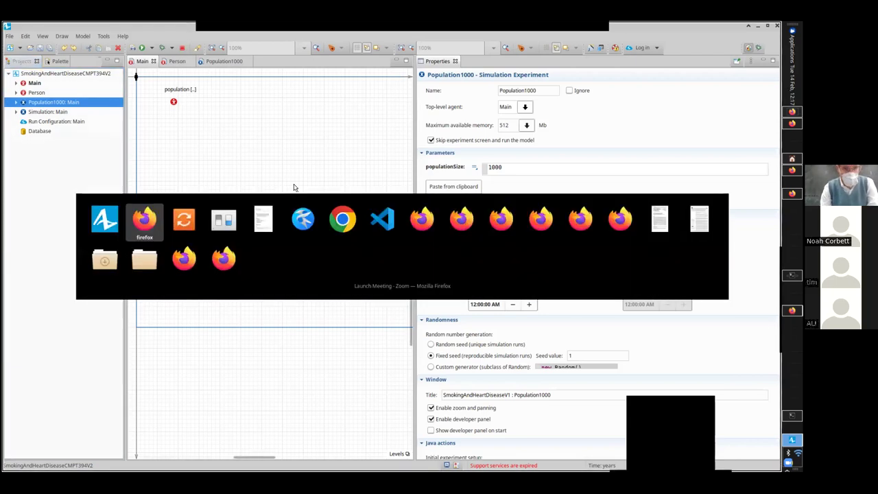
pyautogui.press('Escape')
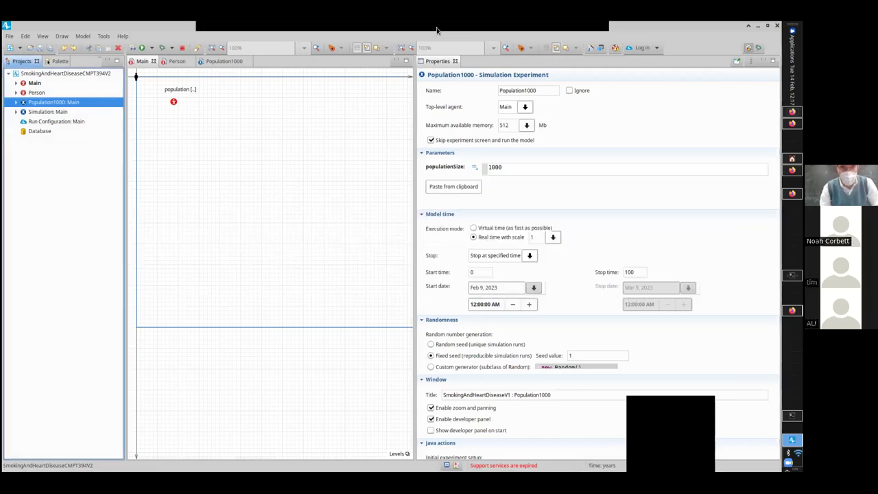